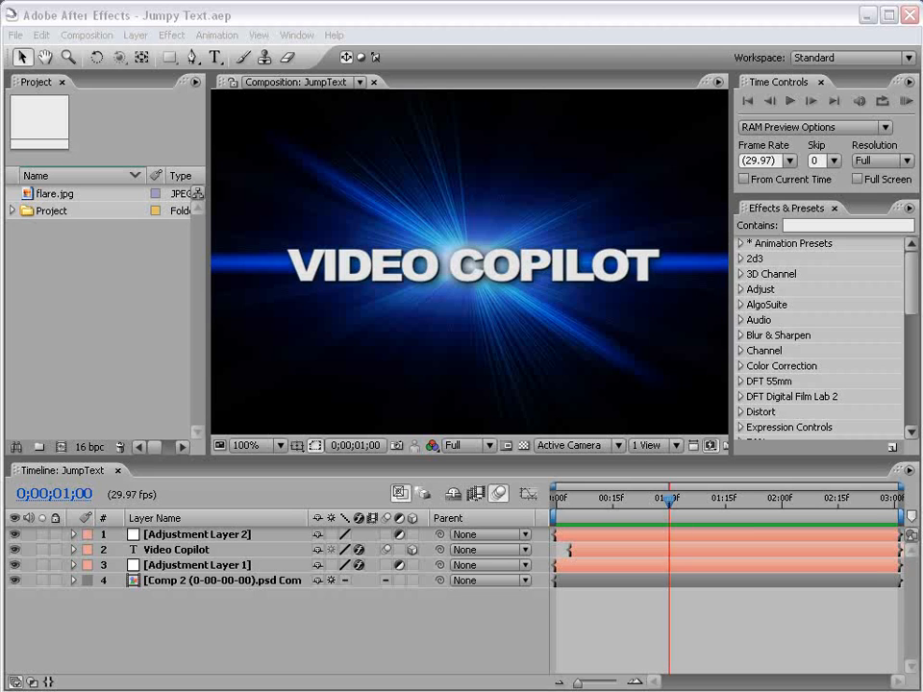
Step: Preview the JumpText composition's animation, then solo the Video Copilot text layer and scrub through its motion
{"action": "left_click", "coordinate": [621, 617]}
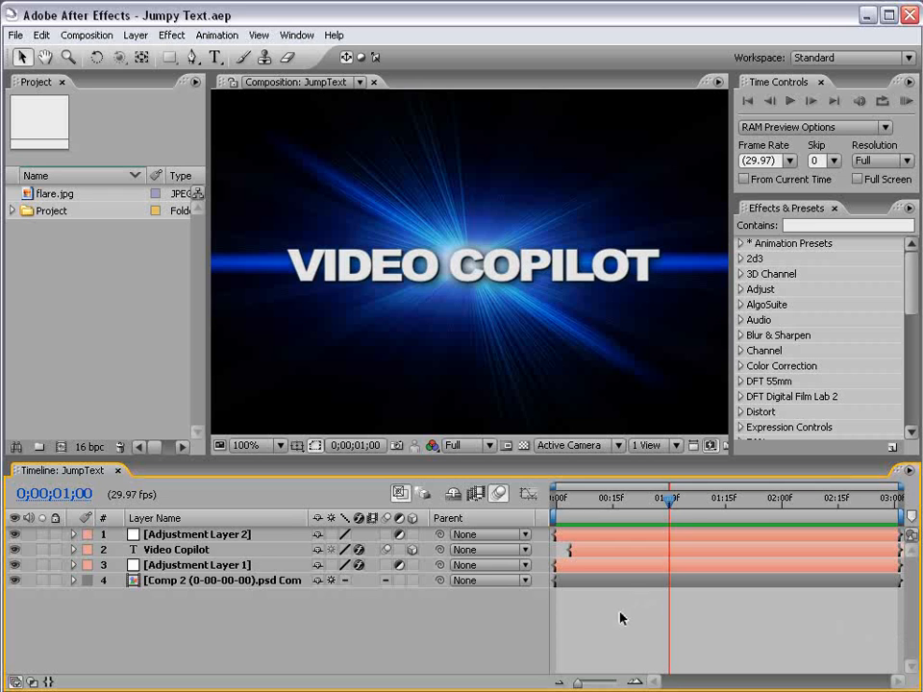
{"action": "key", "text": "space"}
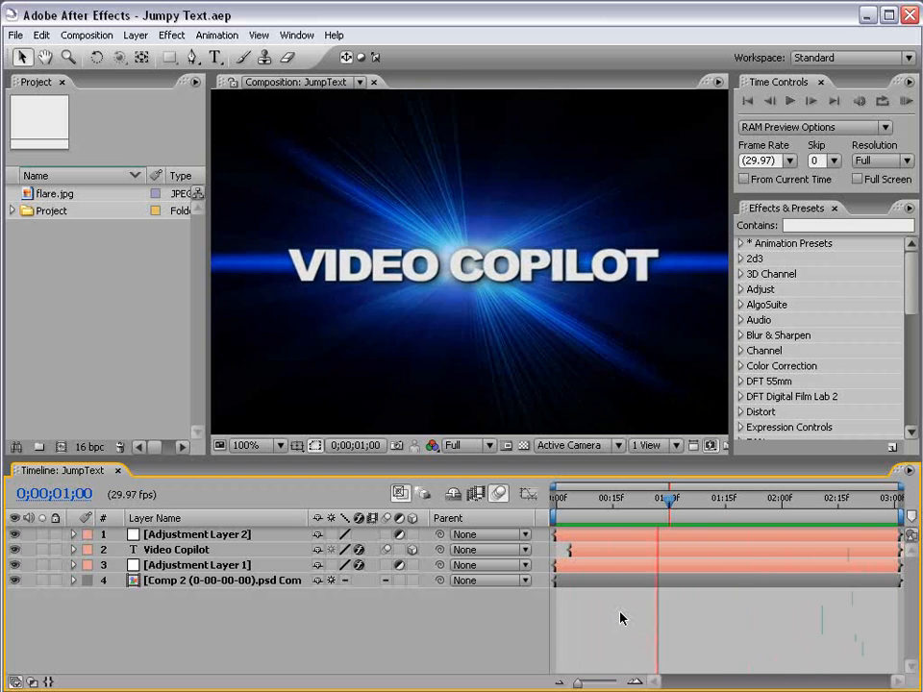
{"action": "left_click_drag", "start_coordinate": [563, 505], "coordinate": [623, 502]}
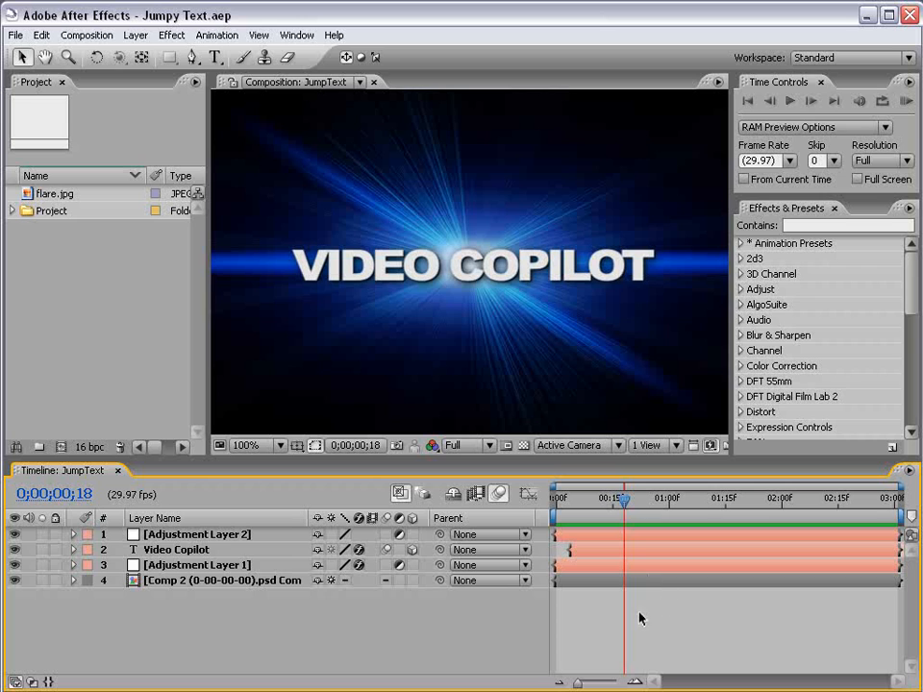
{"action": "left_click", "coordinate": [42, 548]}
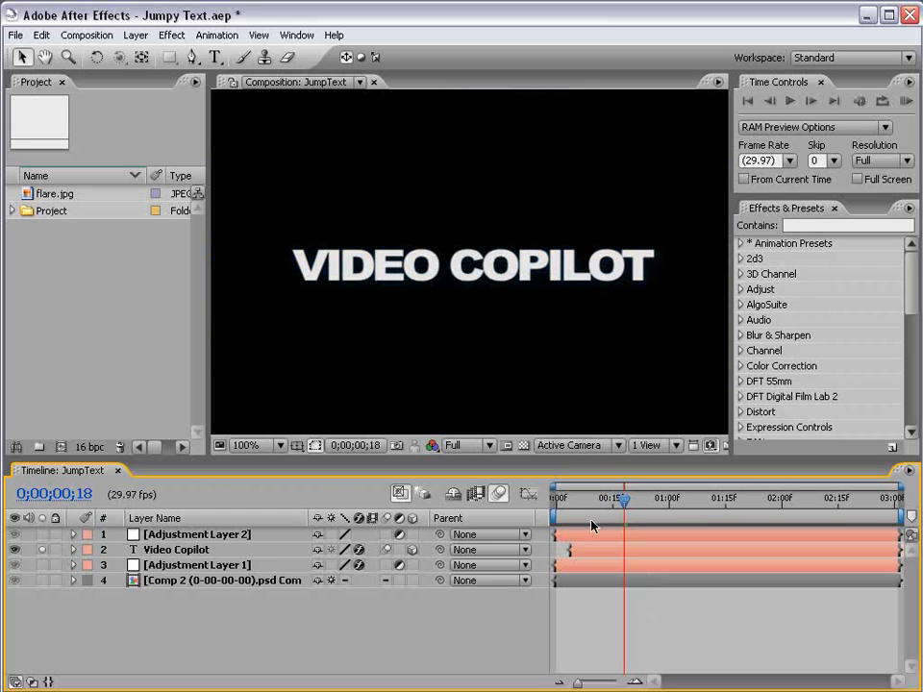
{"action": "mouse_move", "coordinate": [568, 502]}
{"action": "left_mouse_down"}
{"action": "mouse_move", "coordinate": [612, 501]}
{"action": "mouse_move", "coordinate": [560, 504]}
{"action": "left_mouse_up"}
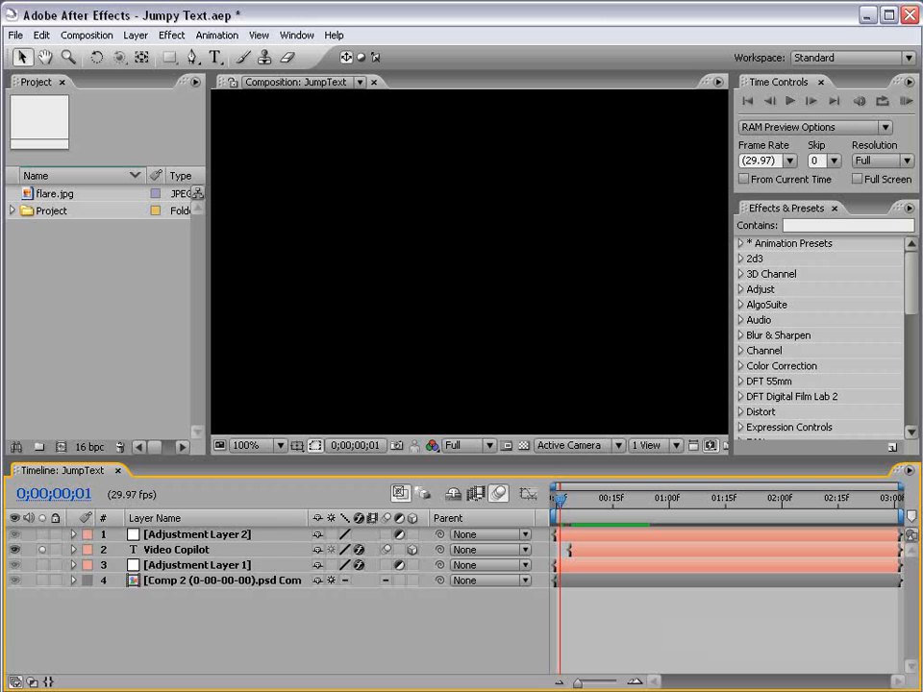
Step: Create a new NTSC DV composition named Comp 2 with a duration of 0;00;05;00
{"action": "left_click", "coordinate": [85, 35]}
{"action": "left_click", "coordinate": [89, 56]}
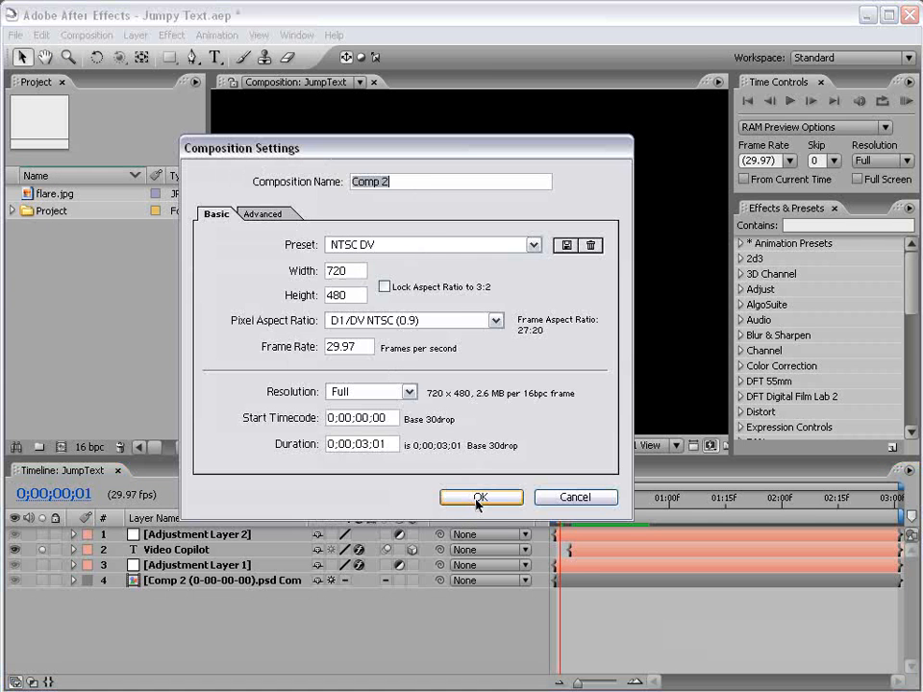
{"action": "left_click", "coordinate": [359, 444]}
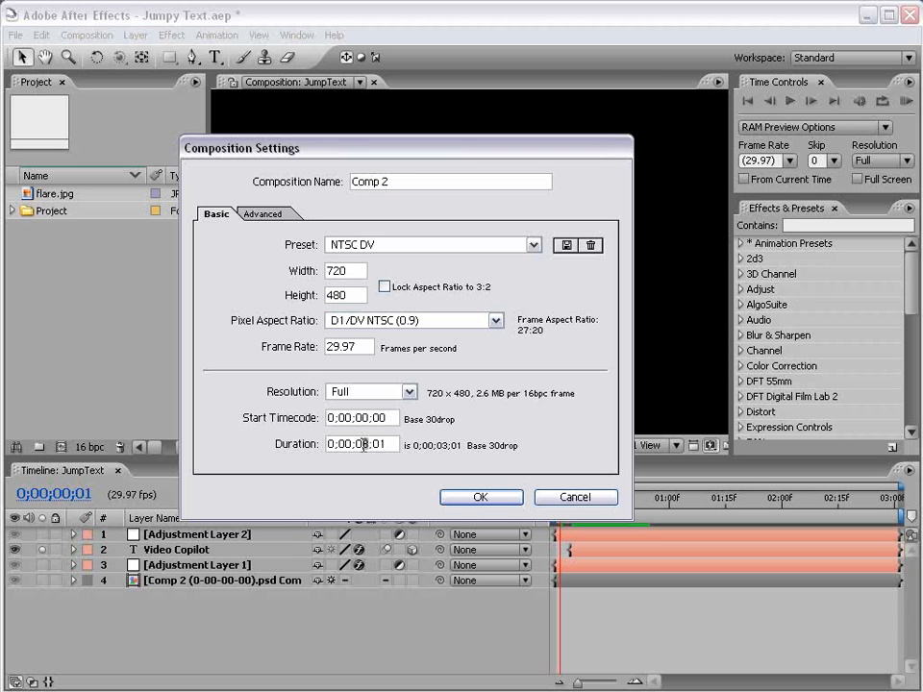
{"action": "type", "text": "5"}
{"action": "left_click_drag", "start_coordinate": [379, 444], "coordinate": [387, 444]}
{"action": "type", "text": "00"}
{"action": "left_click", "coordinate": [466, 496]}
Step: Add a text layer reading "VIDEO COPILOT" to the new composition
{"action": "scroll", "coordinate": [451, 323], "scroll_direction": "down", "scroll_amount": 2}
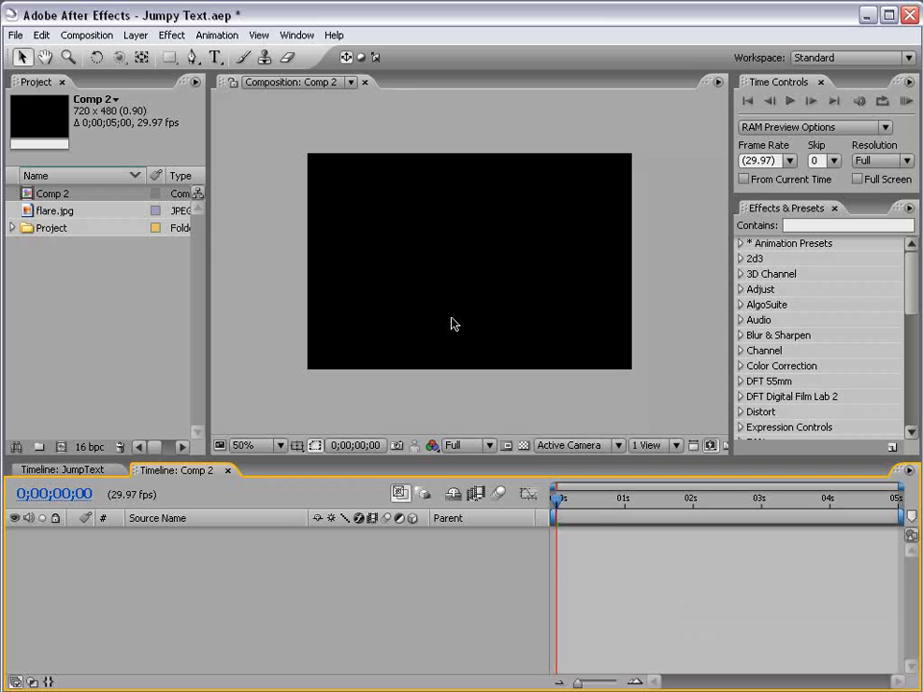
{"action": "left_click", "coordinate": [215, 57]}
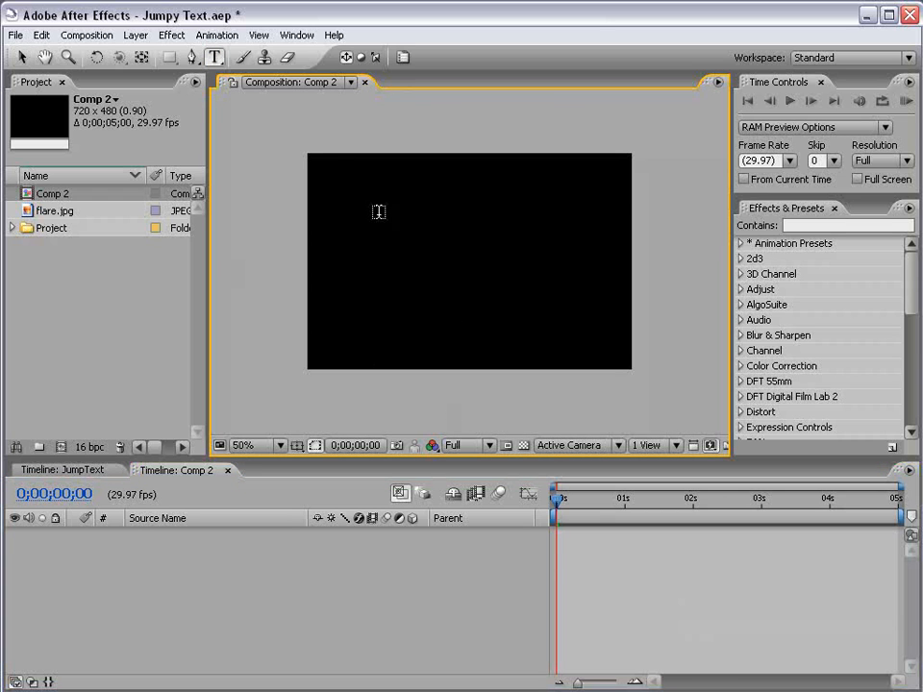
{"action": "left_click", "coordinate": [382, 257]}
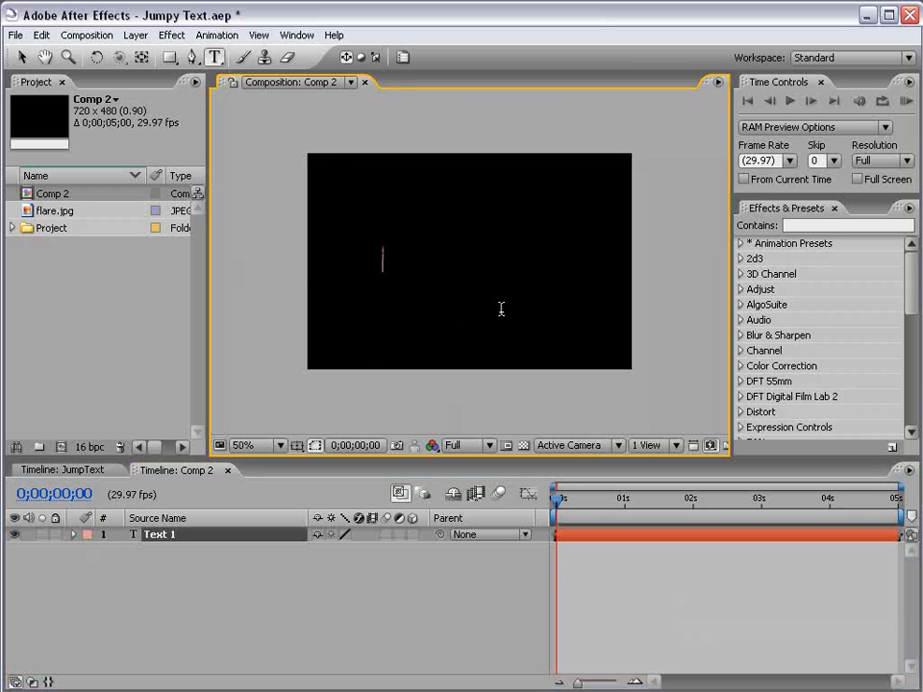
{"action": "type", "text": "VIDEO"}
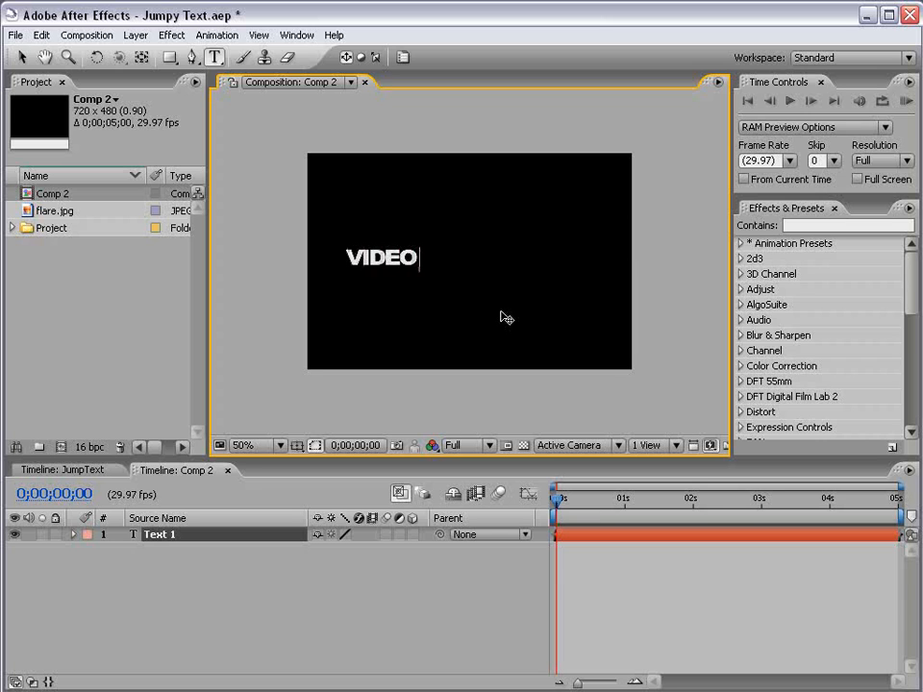
{"action": "type", "text": " COPILOT"}
{"action": "left_click", "coordinate": [21, 57]}
Step: Position the VIDEO COPILOT text at the centre of the frame, using the title-safe guides for alignment
{"action": "left_click_drag", "start_coordinate": [432, 272], "coordinate": [507, 272]}
{"action": "key", "text": "period"}
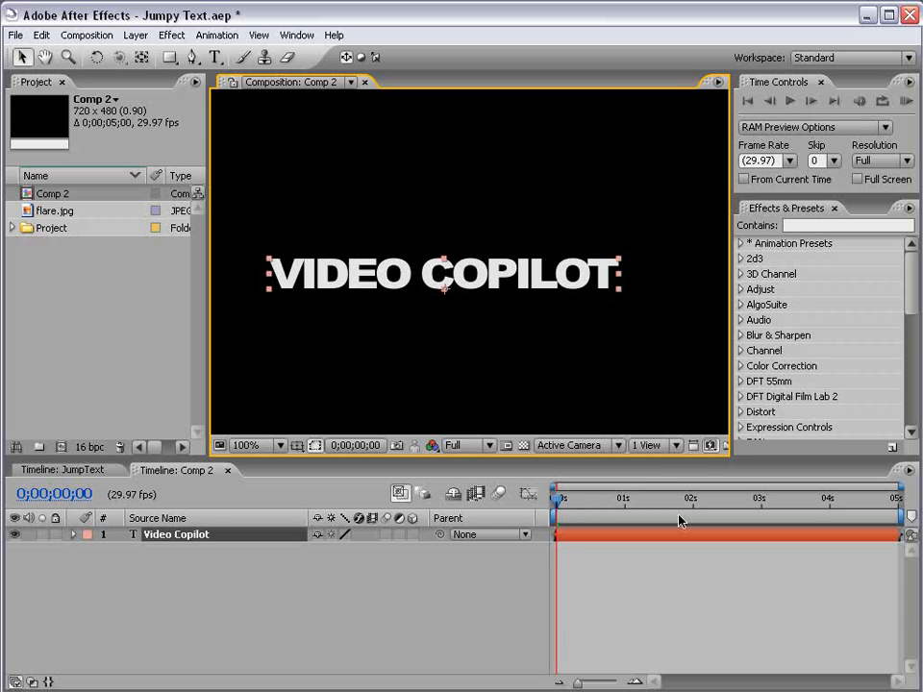
{"action": "left_click", "coordinate": [662, 598]}
{"action": "scroll", "coordinate": [452, 304], "scroll_direction": "down", "scroll_amount": 1}
{"action": "left_click_drag", "start_coordinate": [476, 270], "coordinate": [490, 266]}
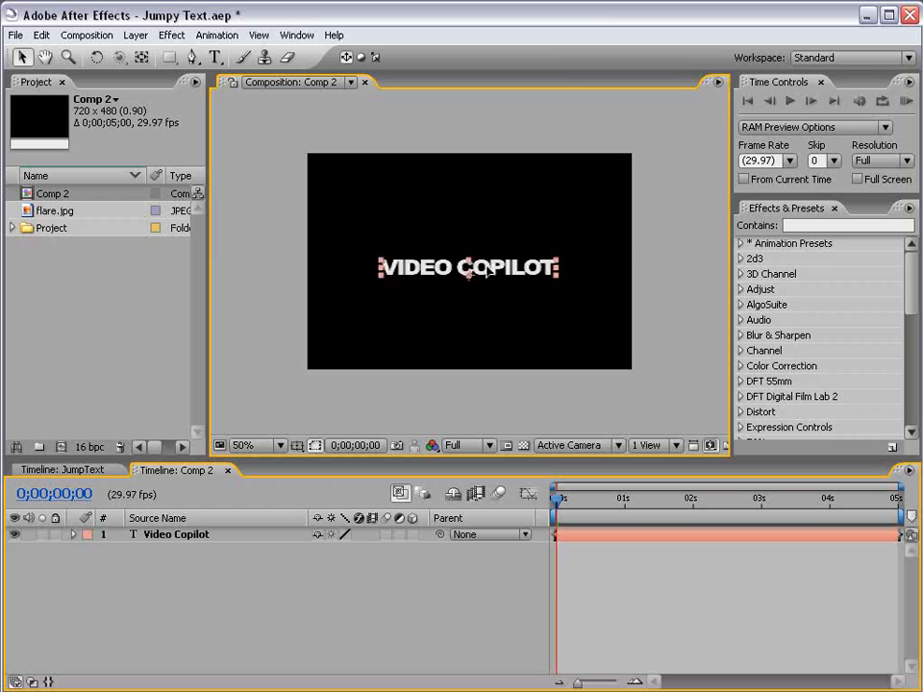
{"action": "scroll", "coordinate": [451, 282], "scroll_direction": "up", "scroll_amount": 1}
{"action": "scroll", "coordinate": [452, 282], "scroll_direction": "down", "scroll_amount": 1}
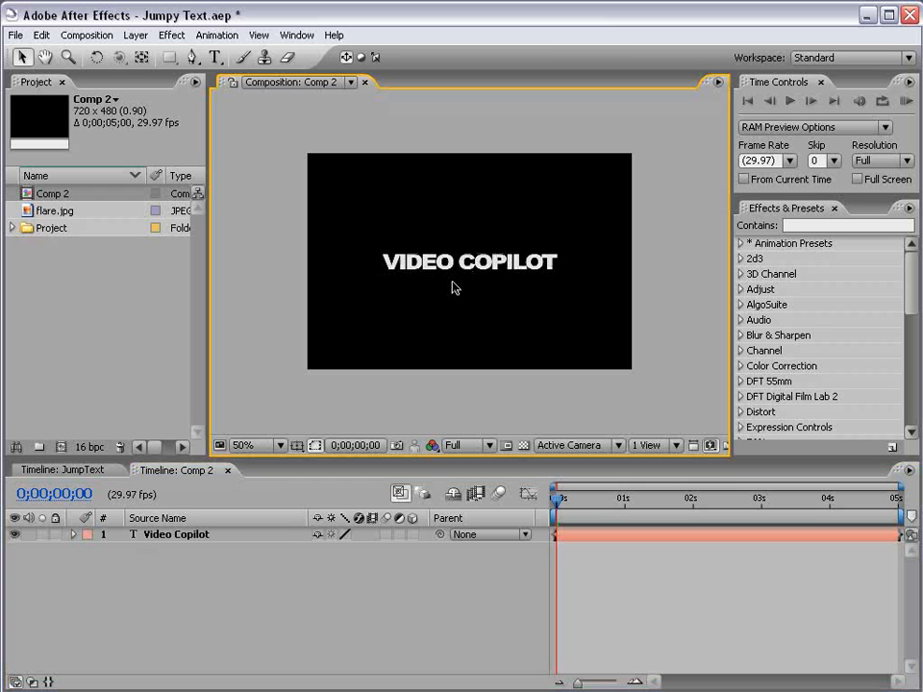
{"action": "left_click_drag", "start_coordinate": [471, 265], "coordinate": [471, 267]}
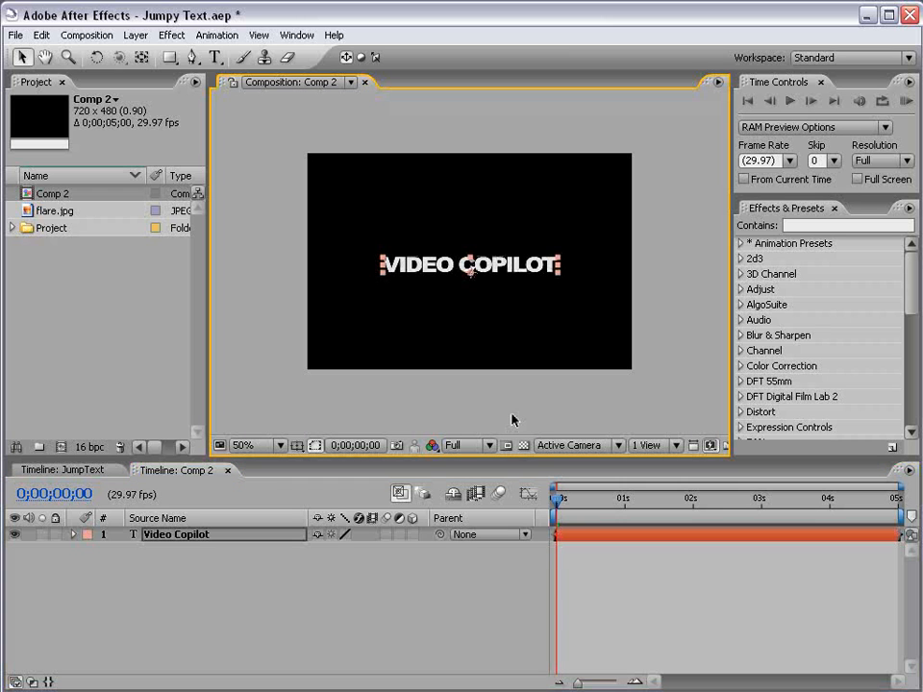
{"action": "key", "text": "apostrophe"}
{"action": "scroll", "coordinate": [523, 399], "scroll_direction": "up", "scroll_amount": 1}
{"action": "left_click_drag", "start_coordinate": [501, 269], "coordinate": [500, 262]}
{"action": "key", "text": "apostrophe"}
{"action": "left_click", "coordinate": [577, 536]}
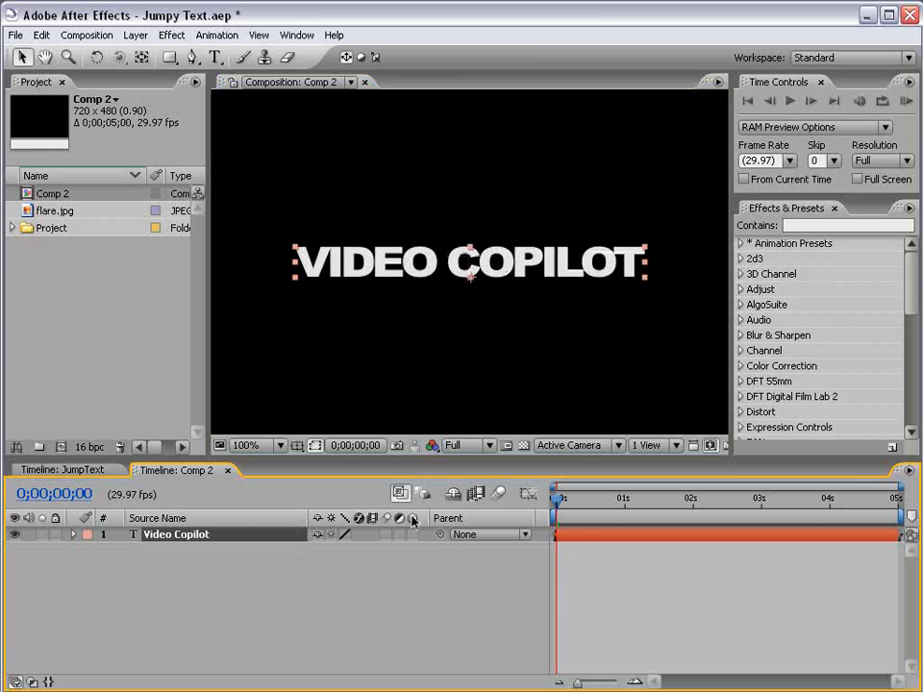
Step: Make the Video Copilot text layer 3D and reveal its Position property
{"action": "left_click", "coordinate": [412, 534]}
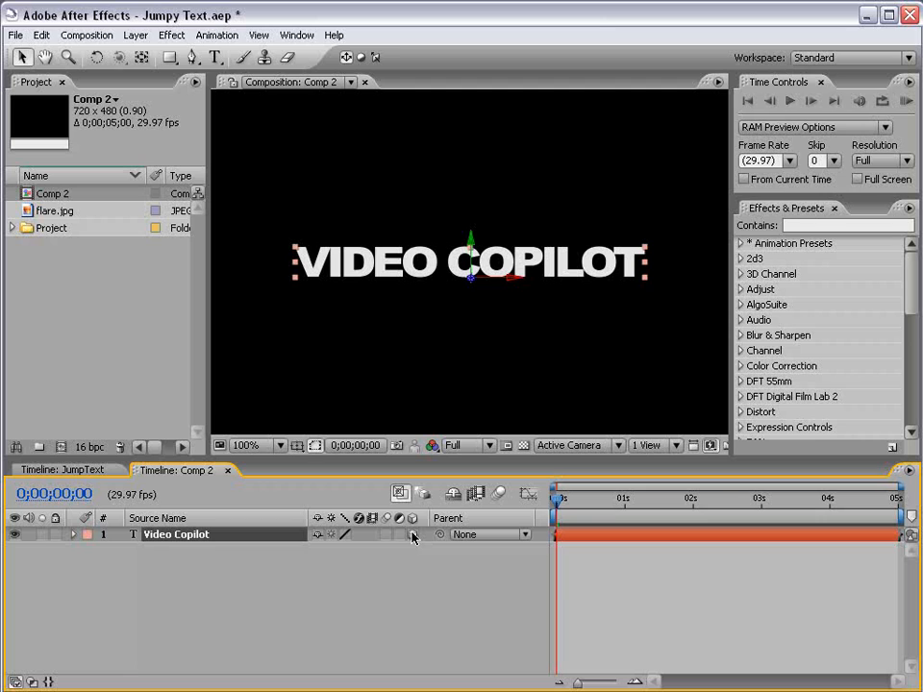
{"action": "key", "text": "p"}
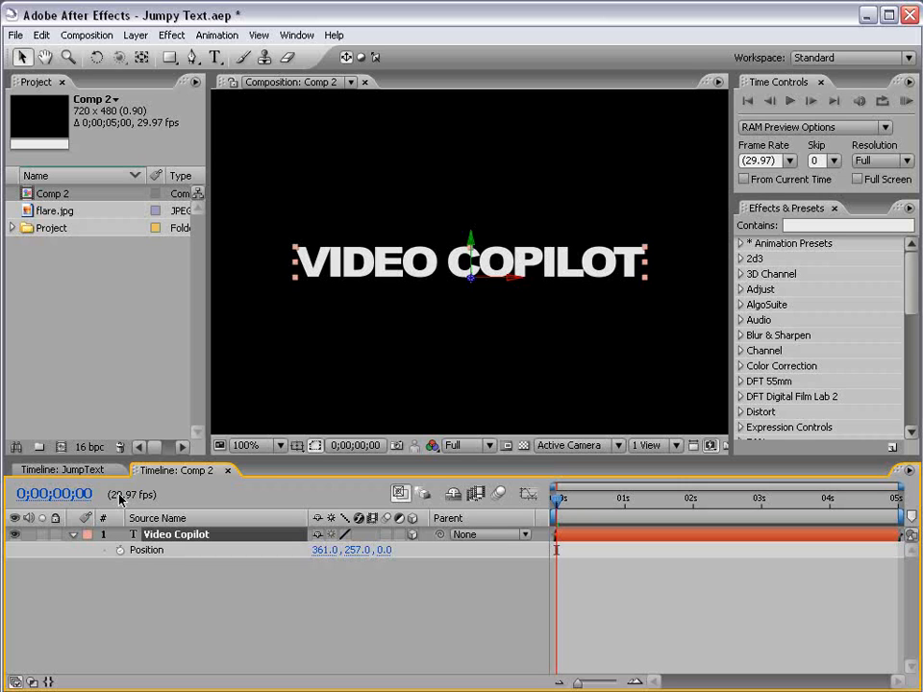
Step: Add the expression wiggle(5,200) to the text layer's Position
{"action": "left_click", "coordinate": [120, 550], "text": "alt"}
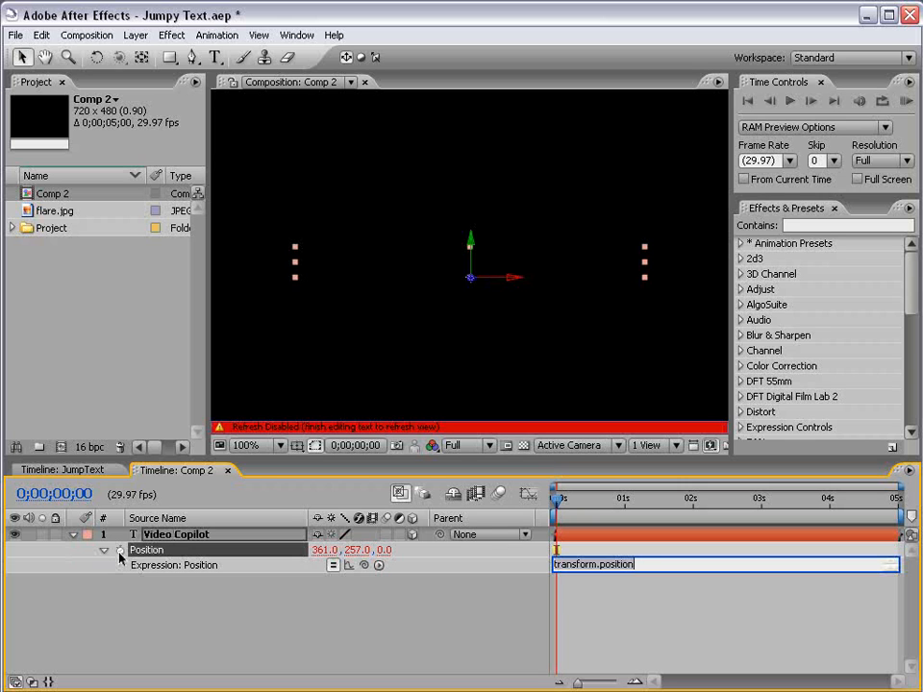
{"action": "left_click", "coordinate": [601, 606]}
{"action": "left_click_drag", "start_coordinate": [626, 564], "coordinate": [490, 580]}
{"action": "type", "text": "wiggle(5,200"}
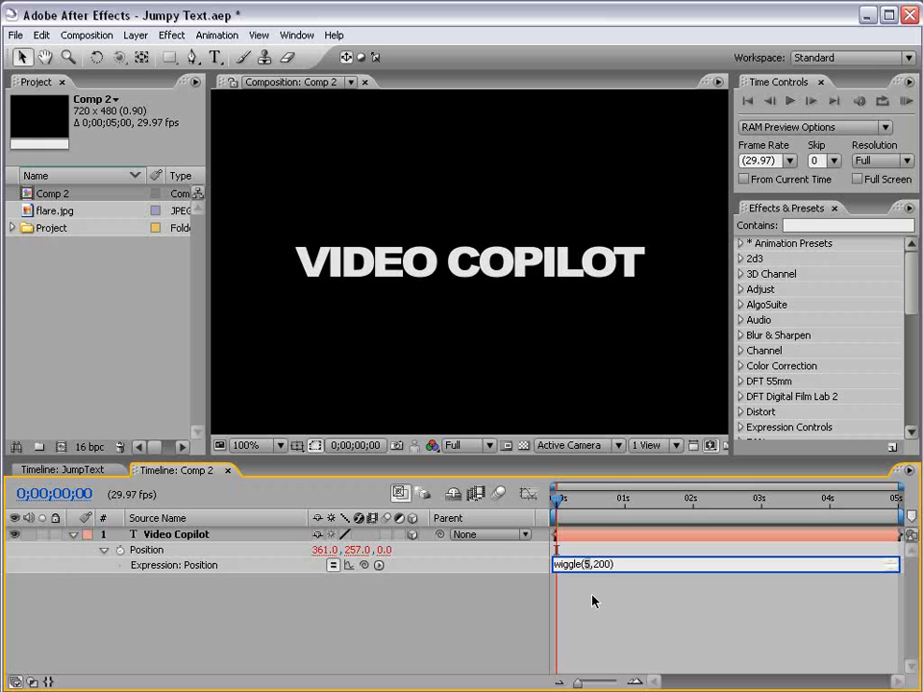
{"action": "left_click_drag", "start_coordinate": [611, 565], "coordinate": [594, 566]}
{"action": "left_click", "coordinate": [607, 622]}
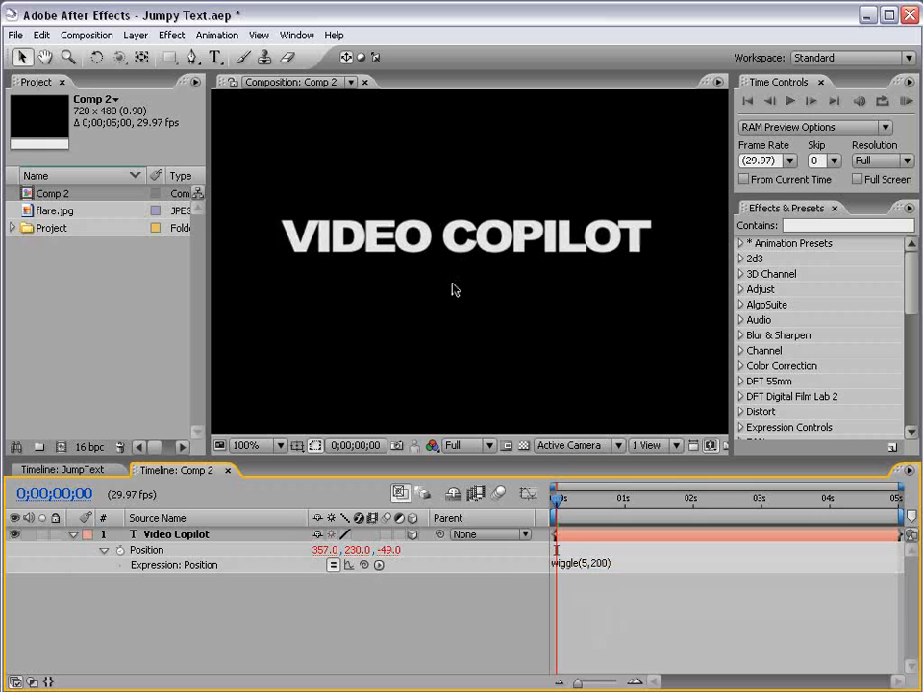
Step: Preview the text's wiggle motion in the timeline and move the current time to 0;00;02;26
{"action": "key", "text": "comma"}
{"action": "left_click_drag", "start_coordinate": [562, 507], "coordinate": [595, 500]}
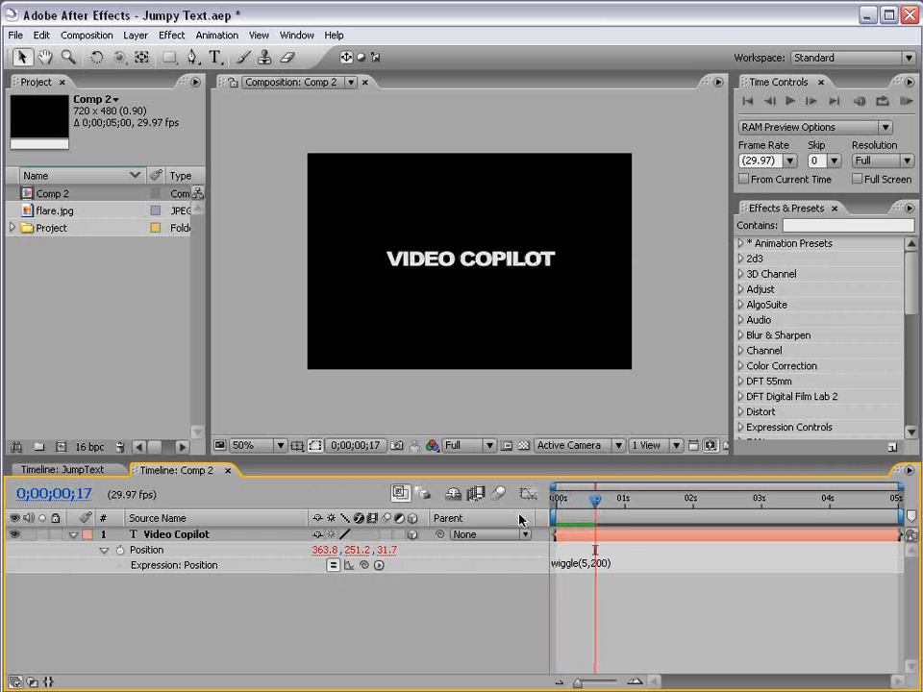
{"action": "key", "text": "KP_0"}
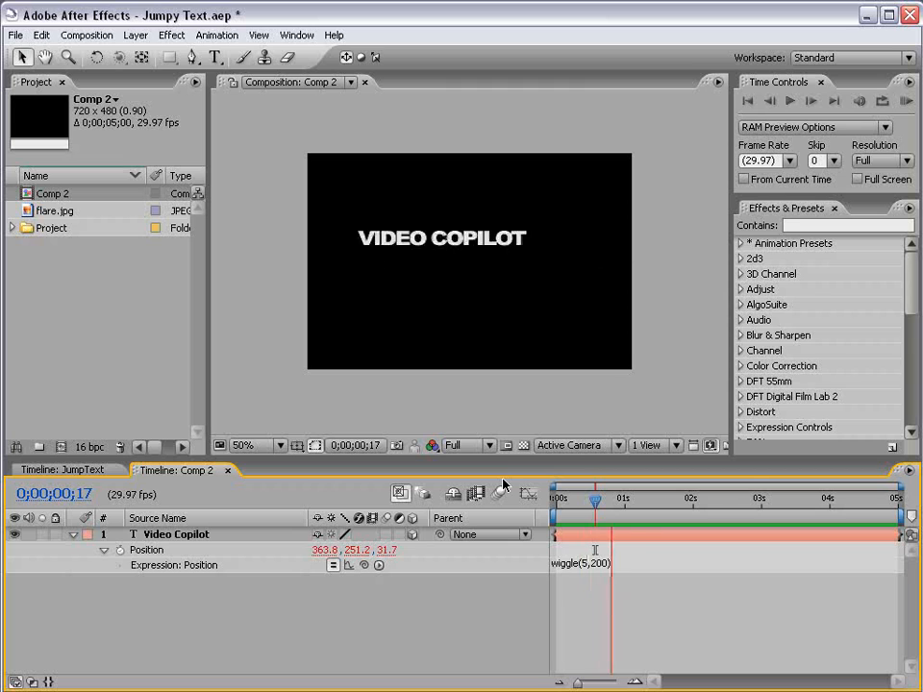
{"action": "left_click_drag", "start_coordinate": [597, 501], "coordinate": [753, 512]}
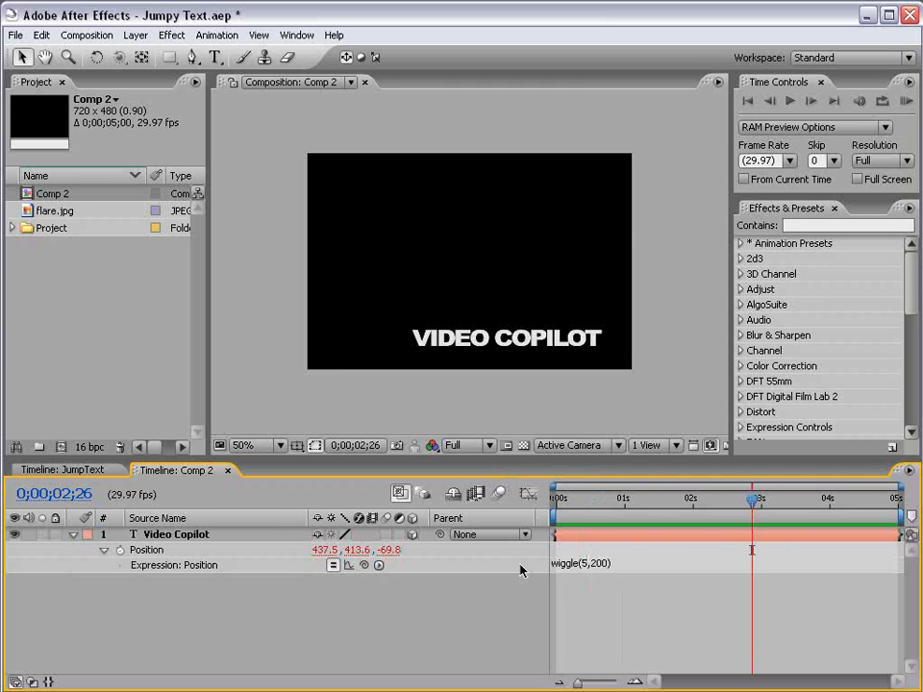
Step: Remove the wiggle expression from the text layer's Position
{"action": "left_click", "coordinate": [586, 565]}
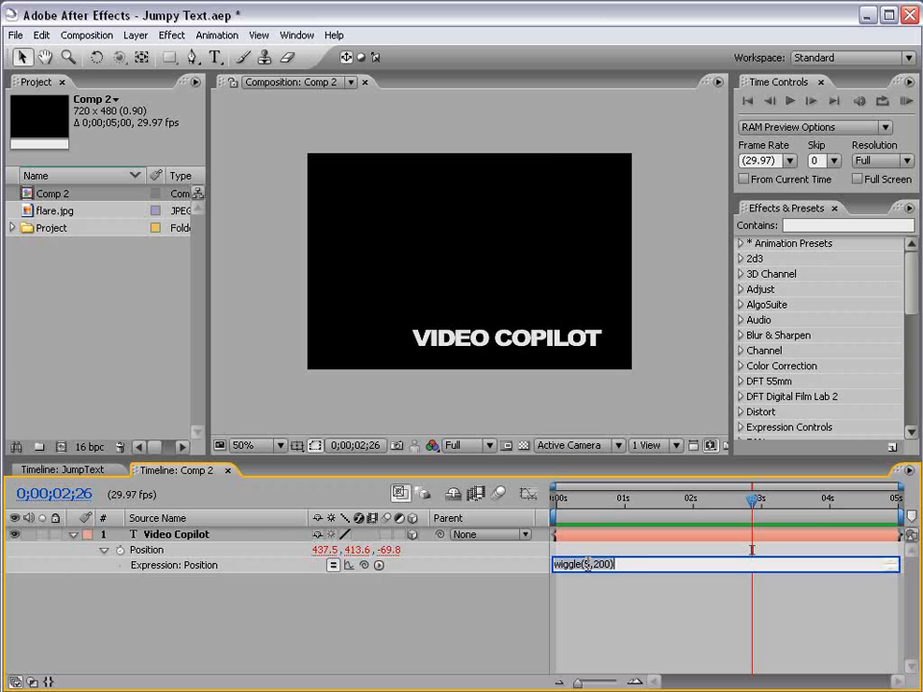
{"action": "key", "text": "KP_Enter"}
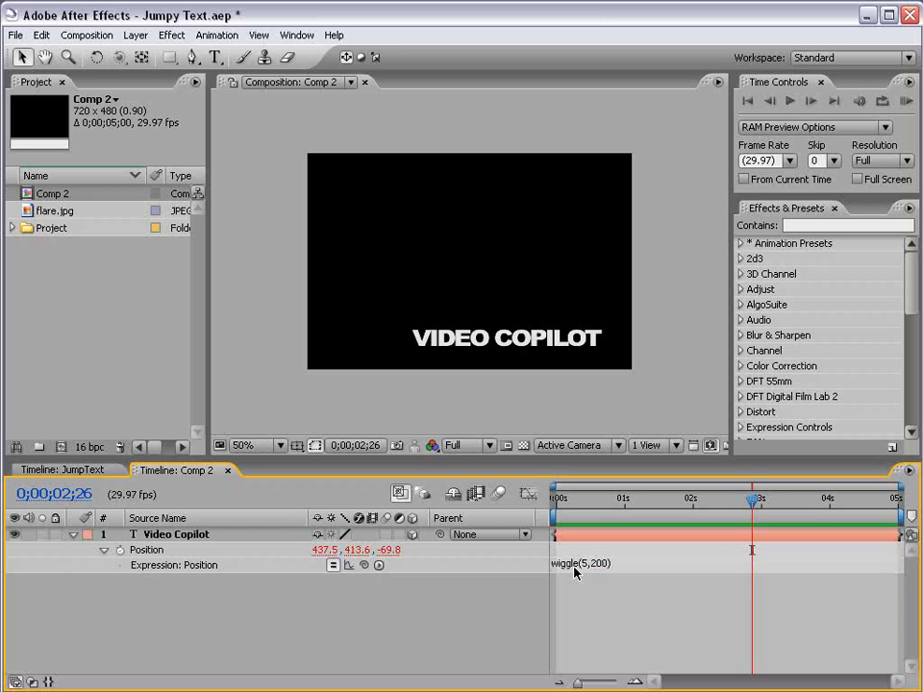
{"action": "left_click", "coordinate": [577, 569]}
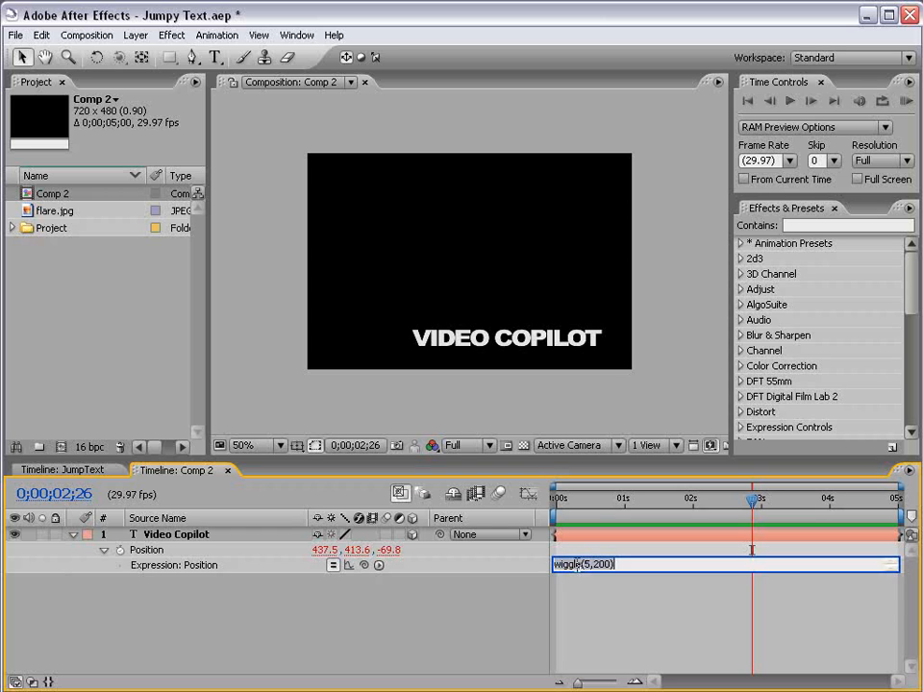
{"action": "key", "text": "BackSpace"}
{"action": "key", "text": "KP_Enter"}
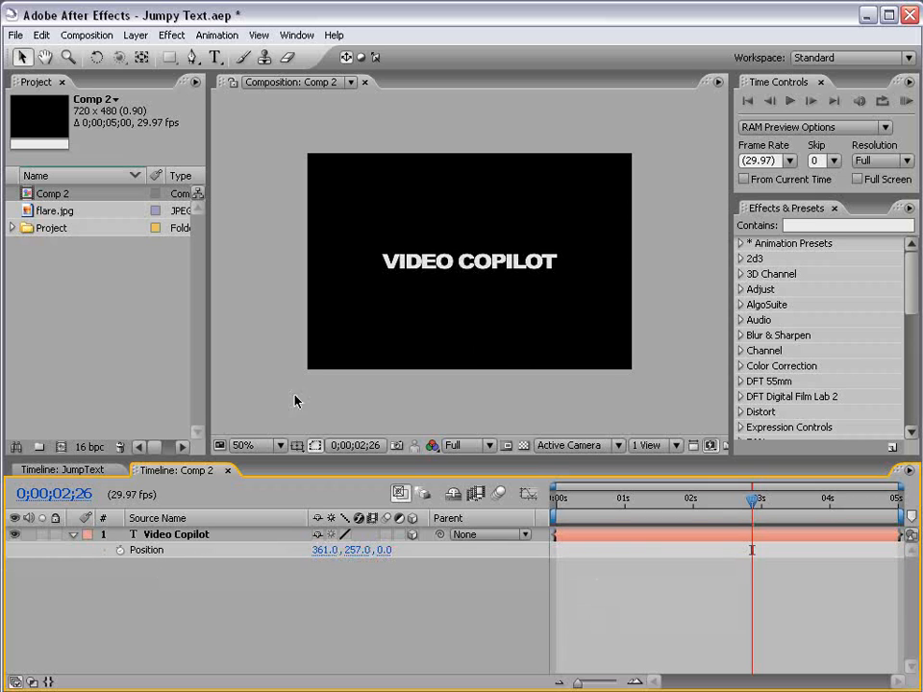
Step: Find the Separate XYZ Position preset, apply it to the Video Copilot layer, and widen the Effect Controls area
{"action": "left_click", "coordinate": [795, 224]}
{"action": "type", "text": "separ"}
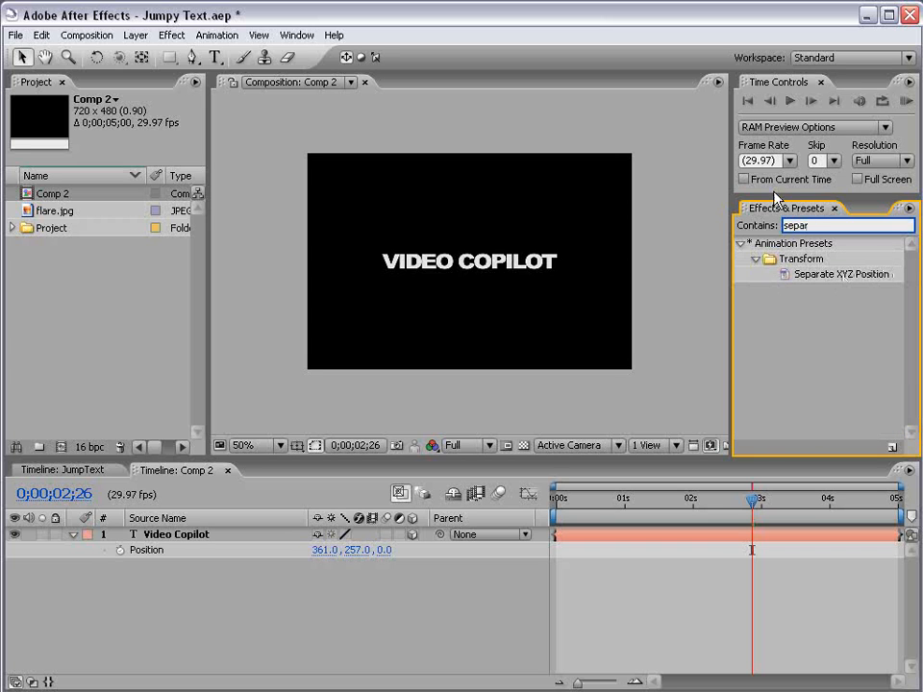
{"action": "left_click_drag", "start_coordinate": [805, 280], "coordinate": [180, 541]}
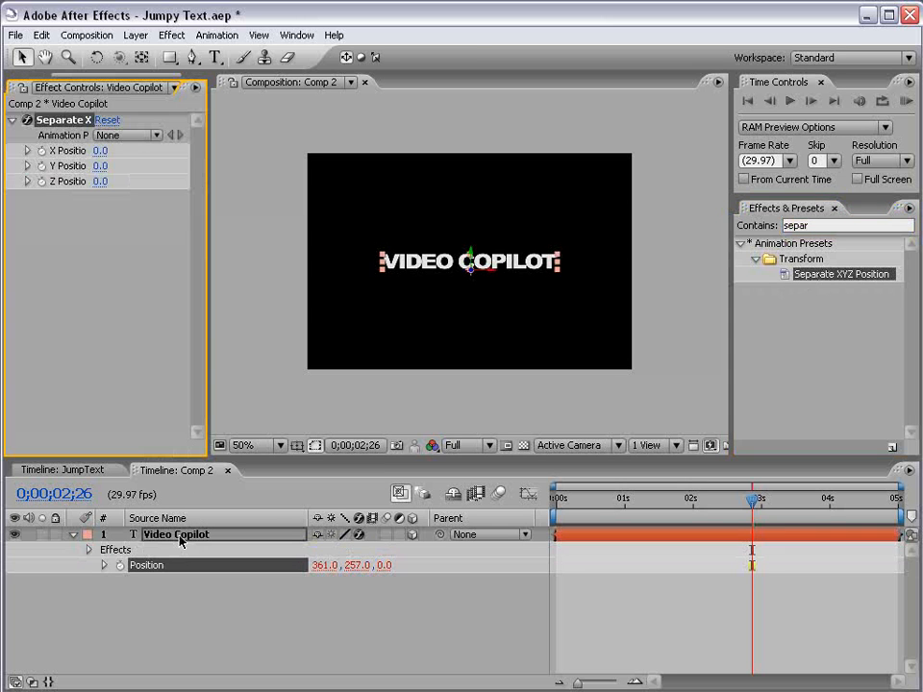
{"action": "left_click_drag", "start_coordinate": [205, 156], "coordinate": [273, 156]}
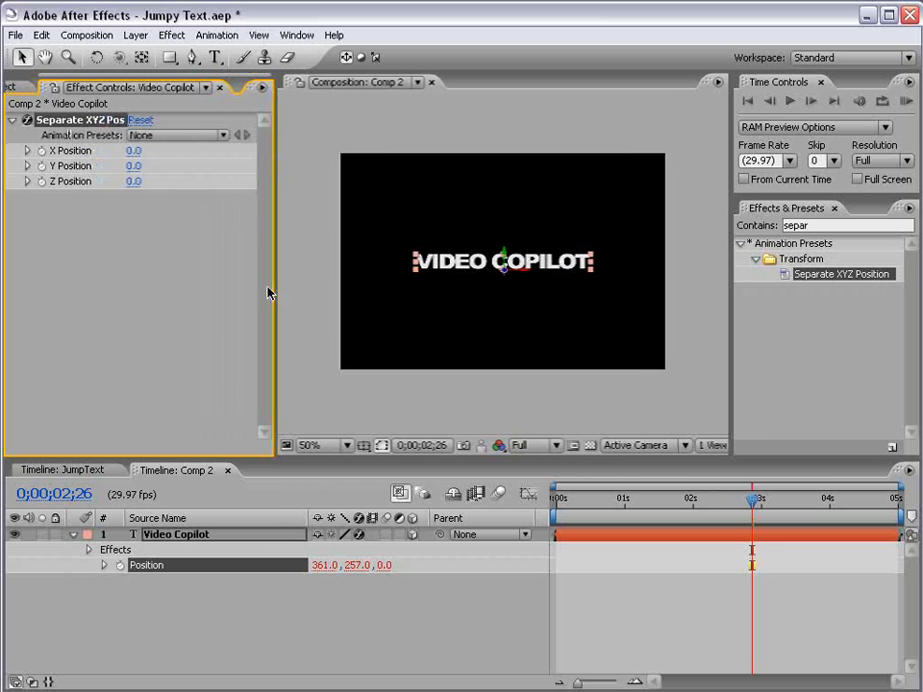
Step: Expand the text layer's Position to show its expression and hide the timeline's Parent column
{"action": "left_click", "coordinate": [168, 587]}
{"action": "left_click", "coordinate": [104, 565]}
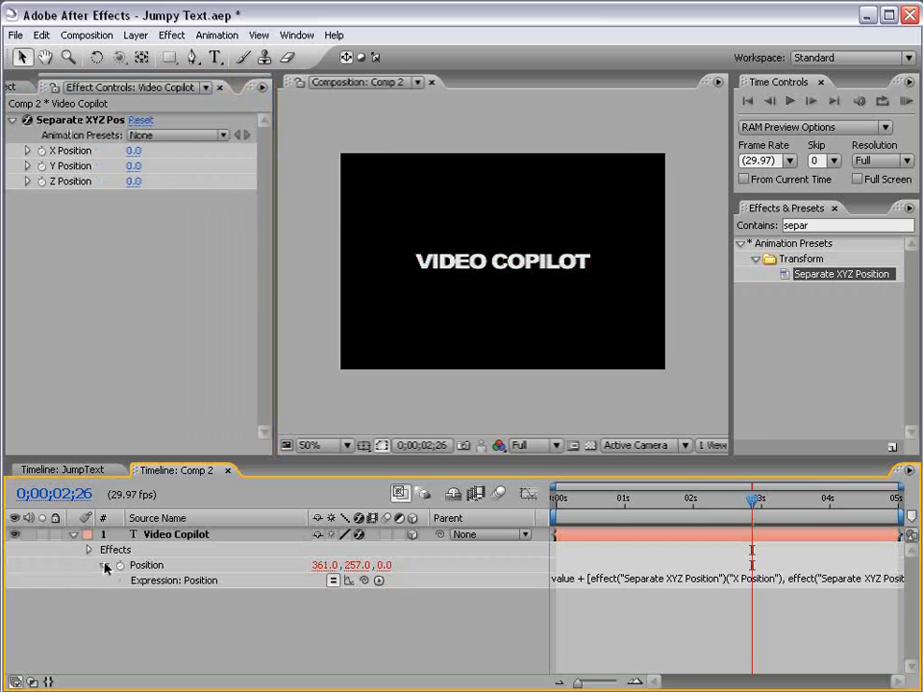
{"action": "right_click", "coordinate": [487, 529]}
{"action": "left_click", "coordinate": [509, 529]}
Step: Open the Separate XYZ Position preset's Position expression, examine how it starts, and leave it as it is
{"action": "left_click", "coordinate": [473, 580]}
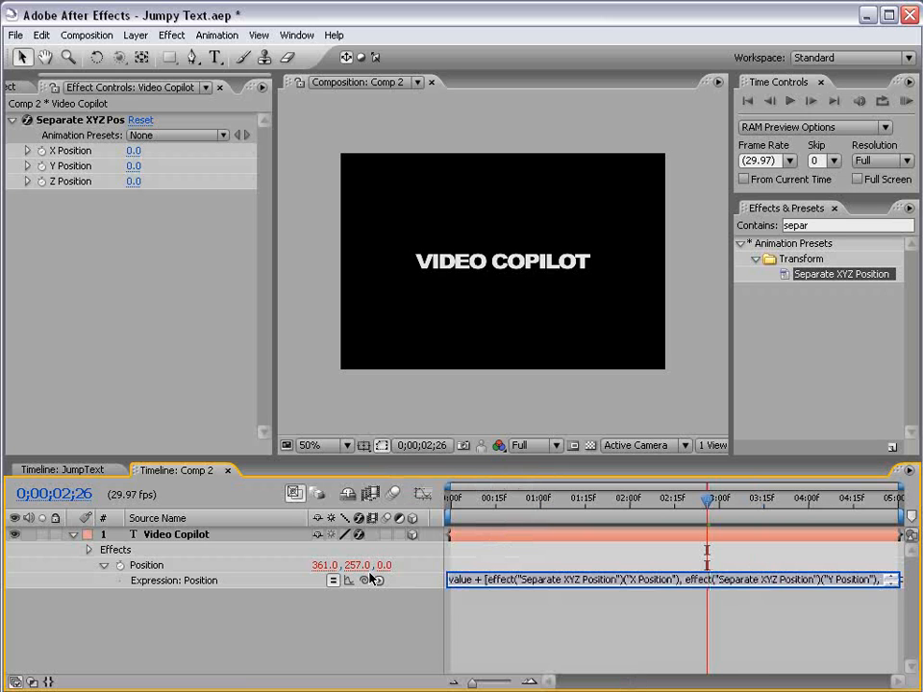
{"action": "left_click", "coordinate": [482, 580]}
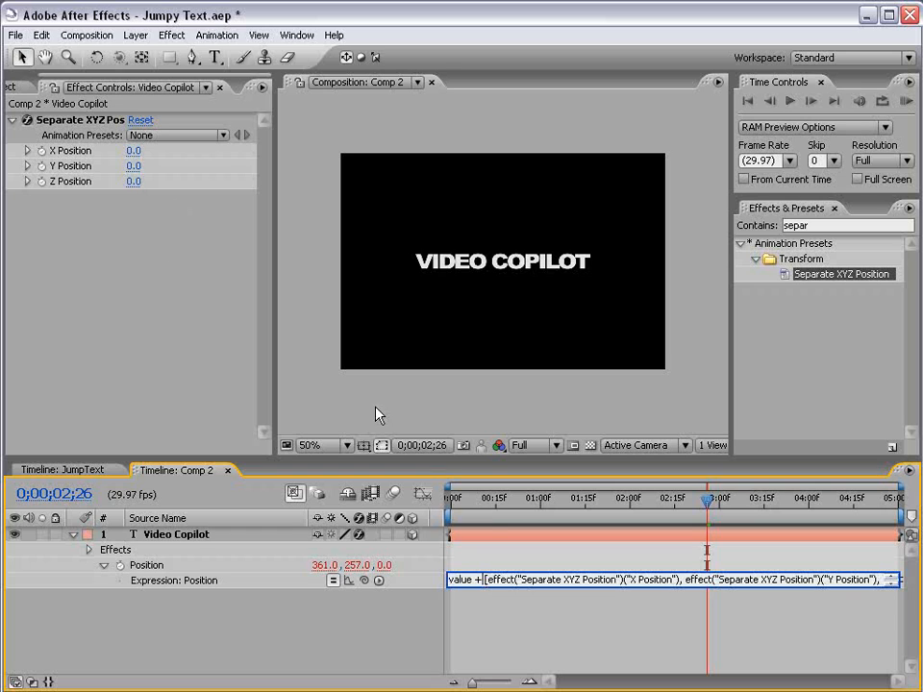
{"action": "left_click", "coordinate": [522, 623]}
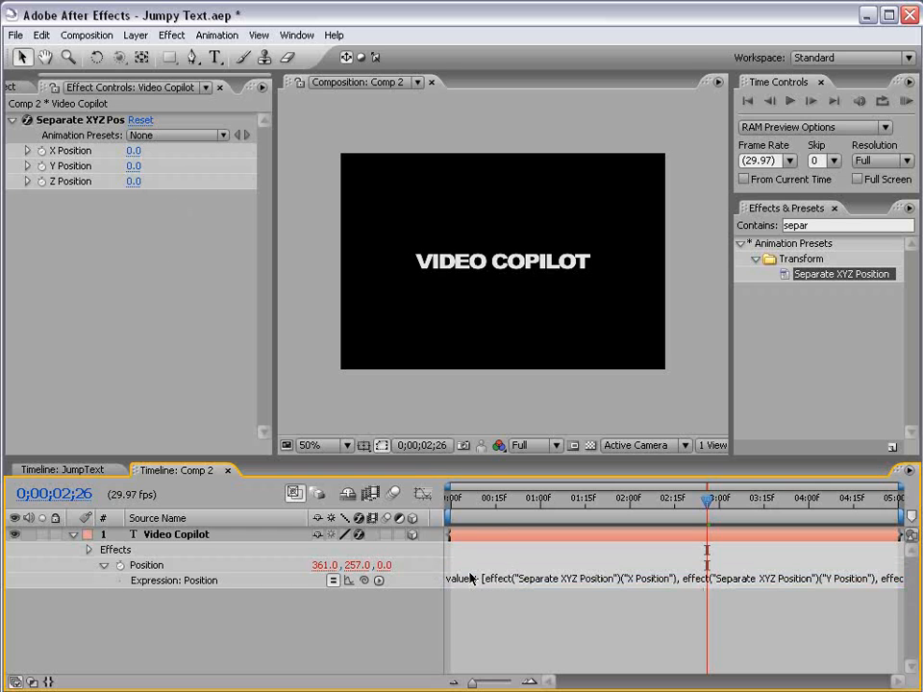
Step: Try changing the Y Position value of the Separate XYZ Position effect and undo the change
{"action": "left_click", "coordinate": [496, 576]}
{"action": "left_click", "coordinate": [192, 167]}
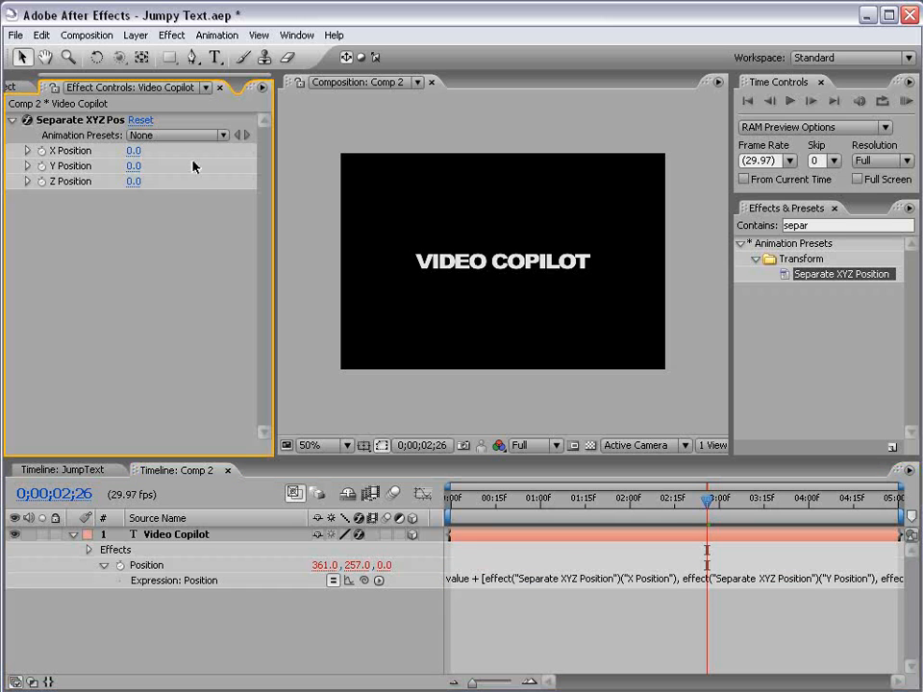
{"action": "left_click_drag", "start_coordinate": [134, 167], "coordinate": [116, 183]}
{"action": "key", "text": "ctrl+z"}
{"action": "key", "text": "ctrl+z"}
Step: Add the expression wiggle(5,200) to the Y Position of the Separate XYZ Position effect
{"action": "left_click", "coordinate": [41, 169]}
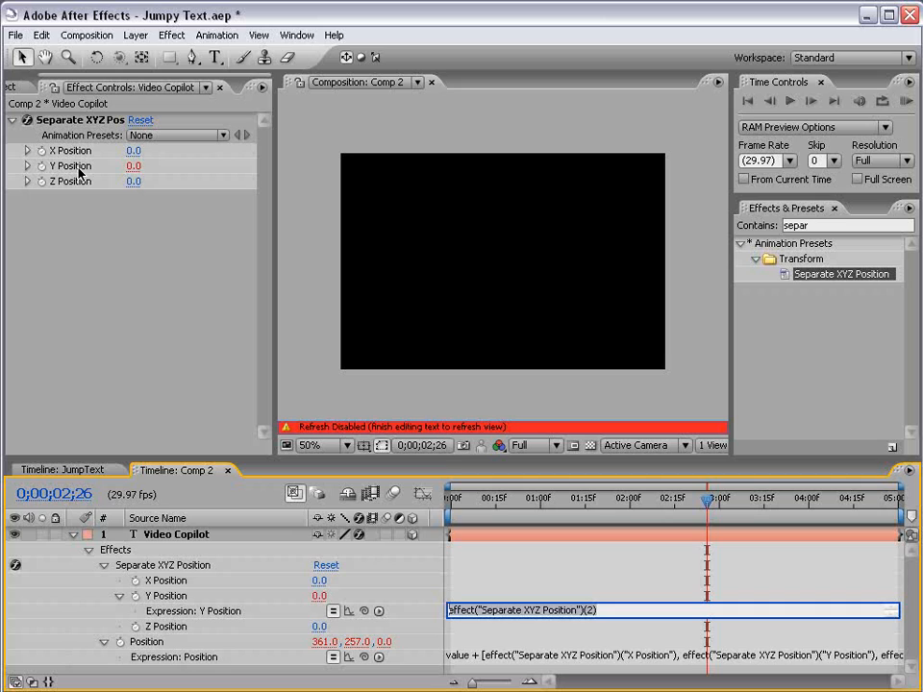
{"action": "key", "text": "ctrl+a"}
{"action": "key", "text": "BackSpace"}
{"action": "type", "text": "wiggl"}
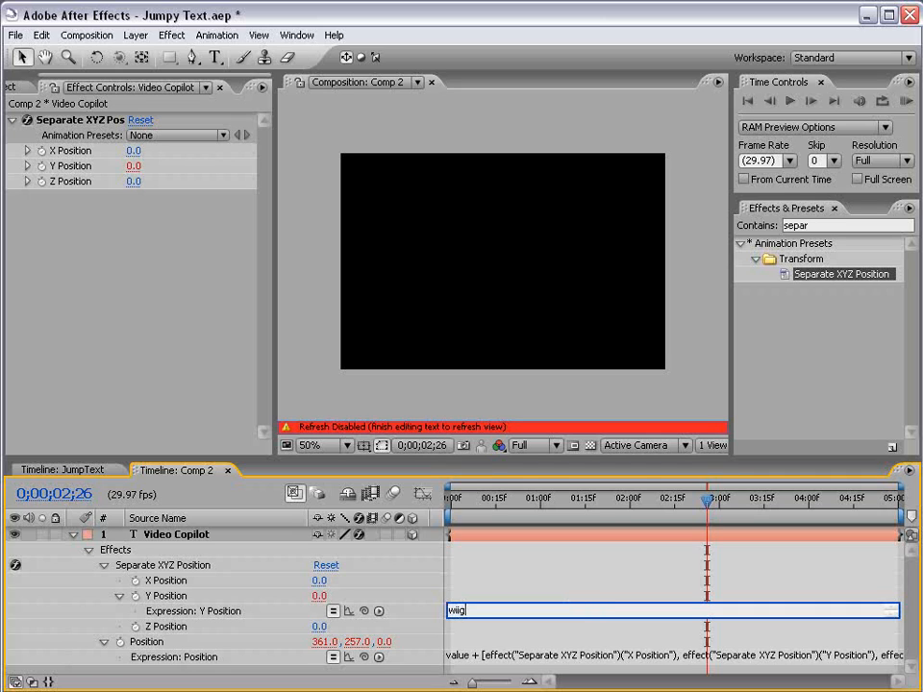
{"action": "type", "text": "e(5,200"}
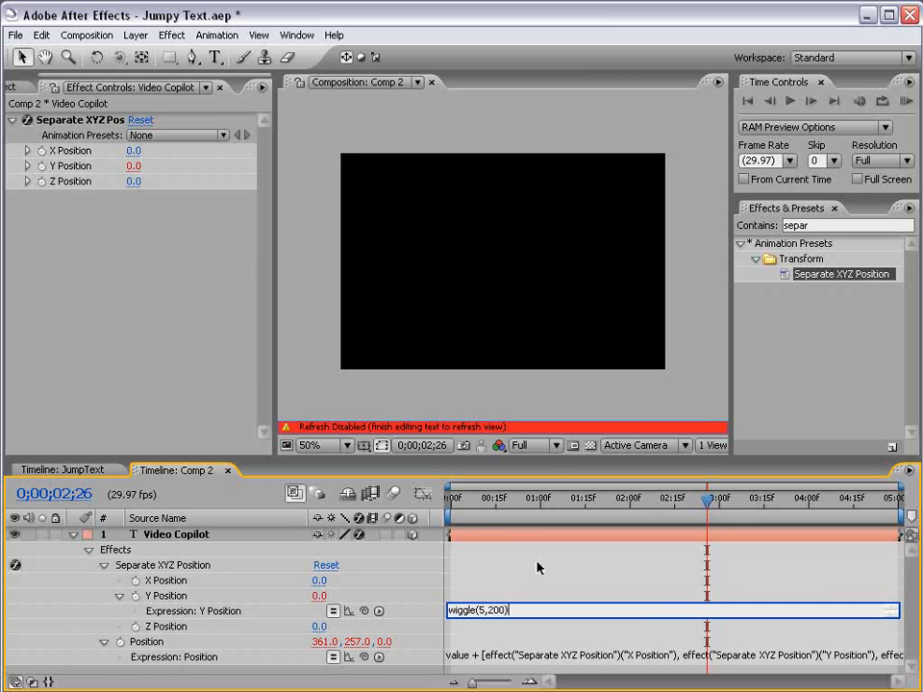
{"action": "left_click", "coordinate": [539, 568]}
Step: Enable motion blur for the composition and the text layer, and preview the vertical wiggle
{"action": "left_click", "coordinate": [460, 502]}
{"action": "left_click_drag", "start_coordinate": [460, 501], "coordinate": [487, 503]}
{"action": "left_click", "coordinate": [392, 494]}
{"action": "left_click", "coordinate": [386, 535]}
{"action": "key", "text": "KP_0"}
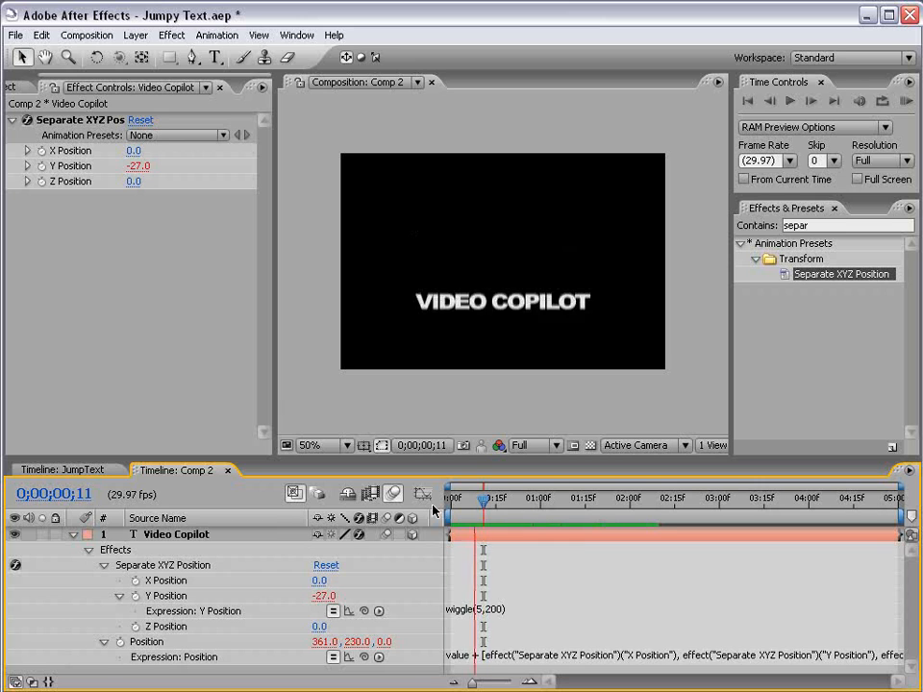
Step: Enlarge the timeline area and open the Y Position wiggle expression to examine its amount value
{"action": "left_click_drag", "start_coordinate": [475, 459], "coordinate": [475, 445]}
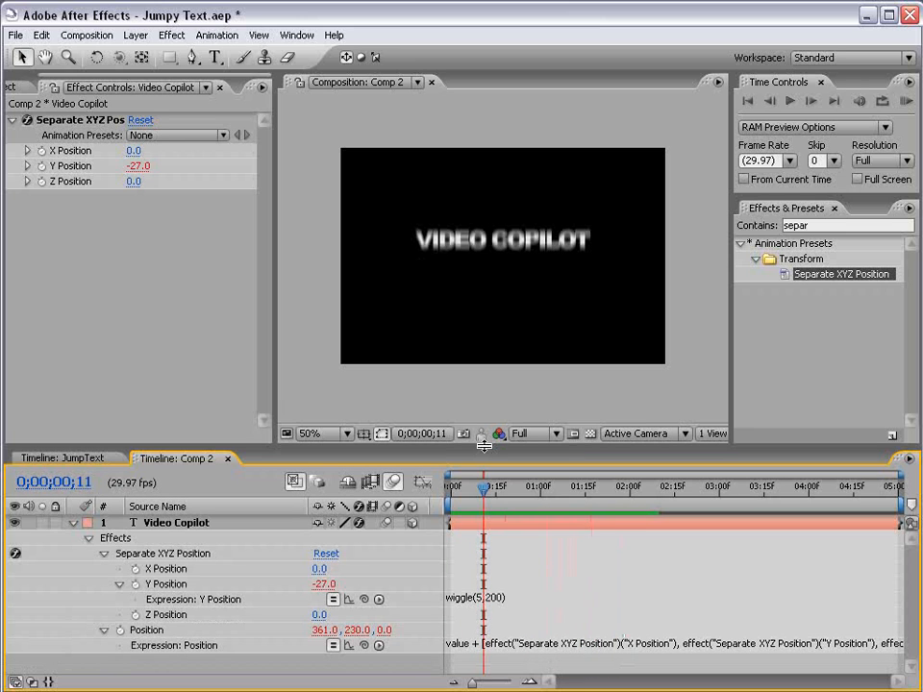
{"action": "left_click", "coordinate": [477, 600]}
{"action": "left_click", "coordinate": [516, 591]}
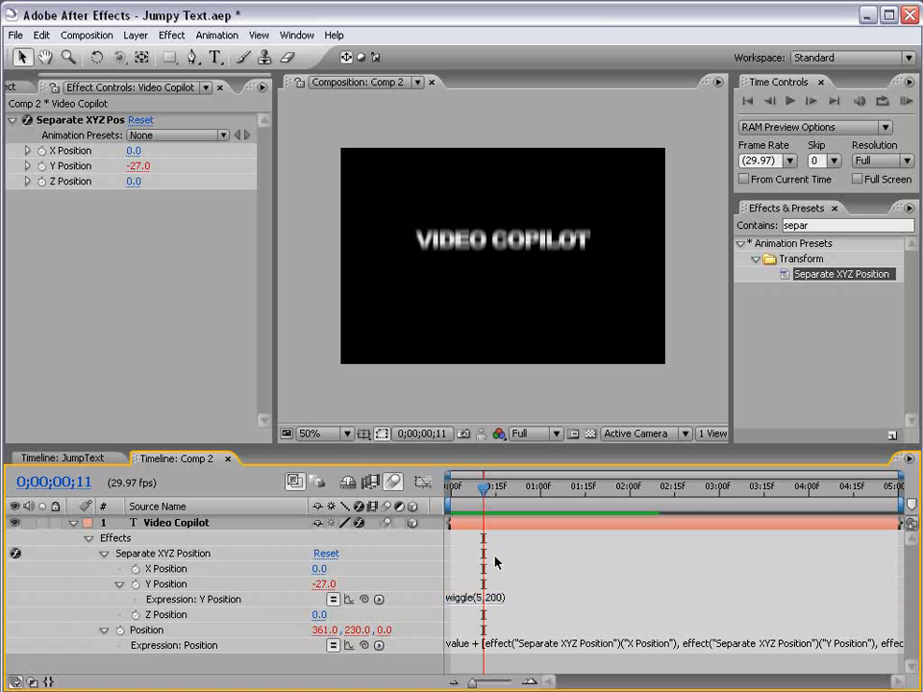
{"action": "left_click_drag", "start_coordinate": [433, 458], "coordinate": [430, 406]}
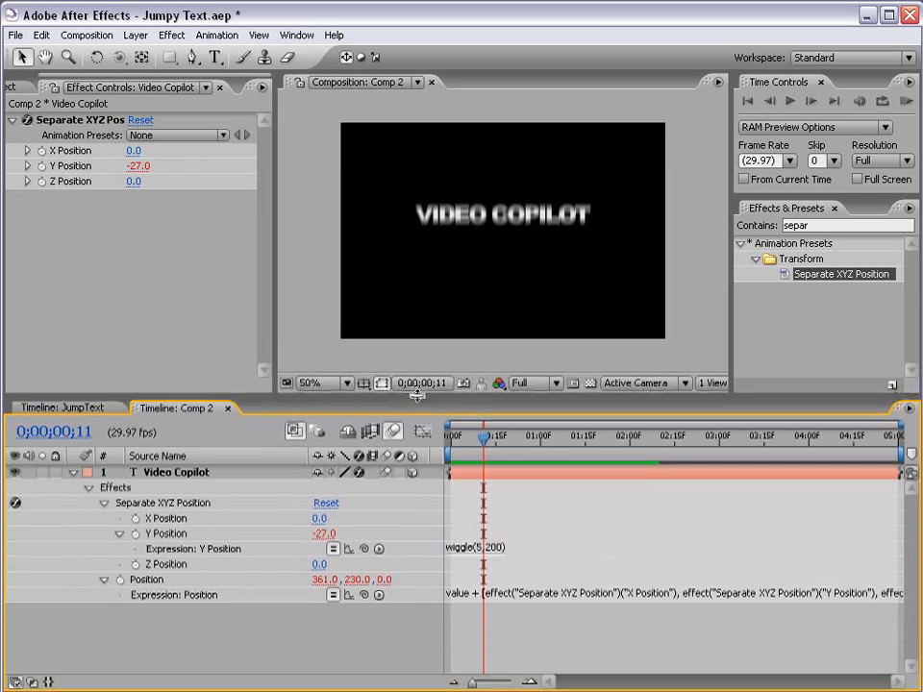
{"action": "left_click", "coordinate": [464, 545]}
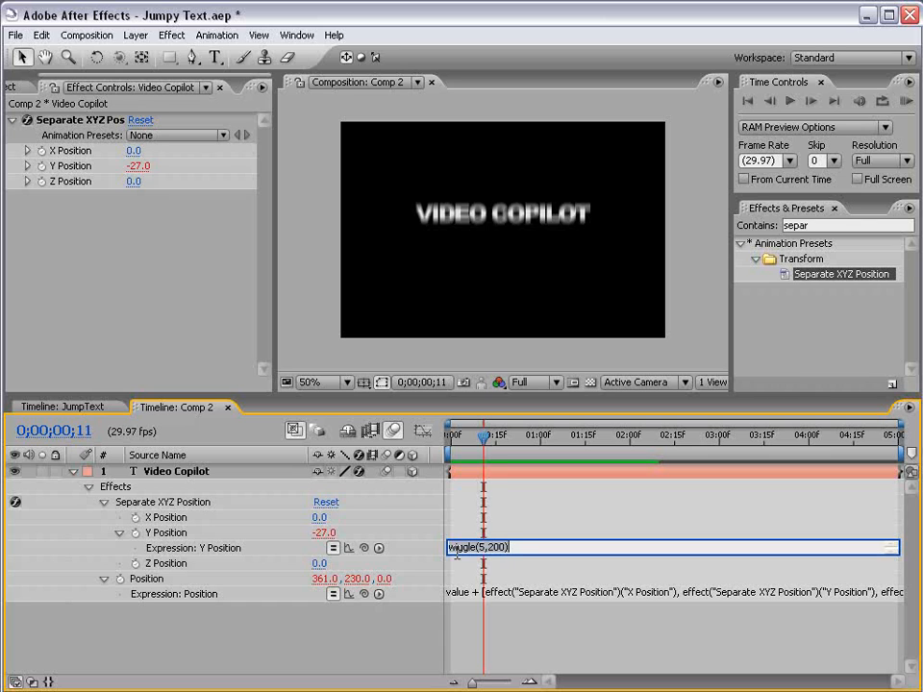
Step: Add a Slider Control expression control to the Video Copilot layer and rename it amount
{"action": "left_click", "coordinate": [484, 475]}
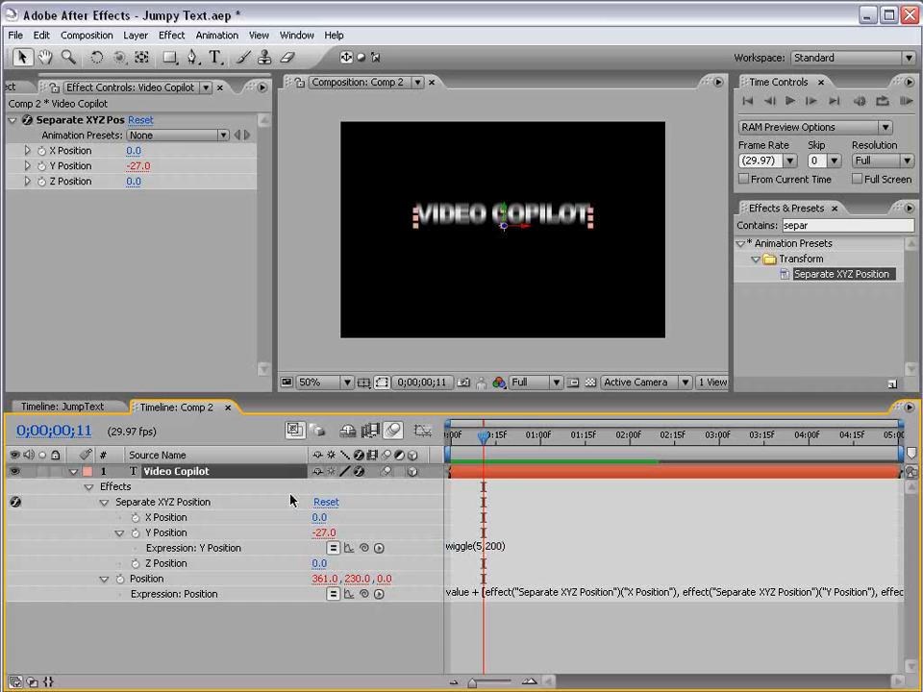
{"action": "left_click", "coordinate": [175, 34]}
{"action": "mouse_move", "coordinate": [286, 277]}
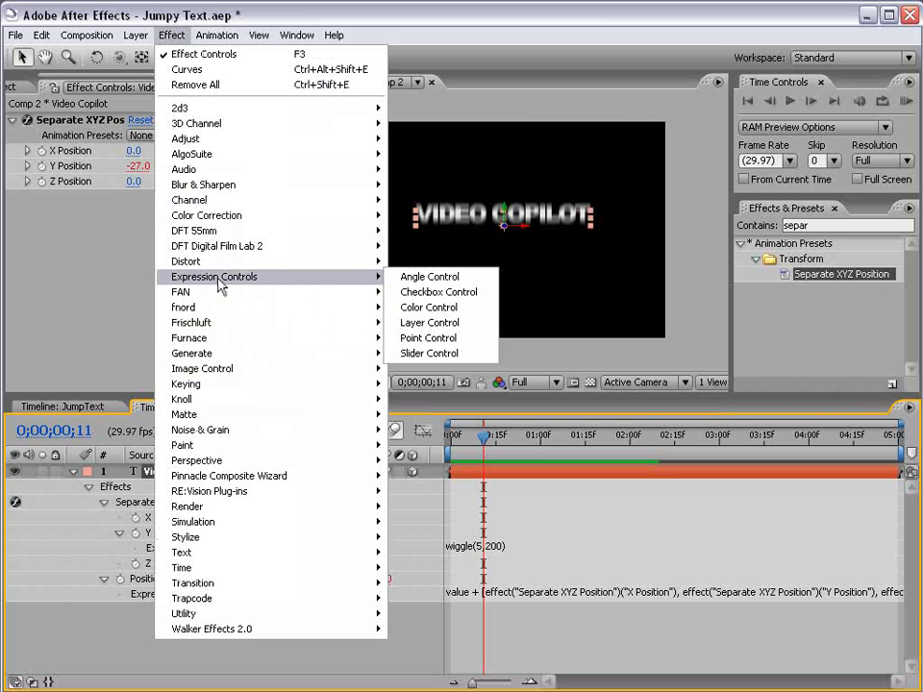
{"action": "left_click", "coordinate": [428, 353]}
{"action": "key", "text": "Return"}
{"action": "type", "text": "a"}
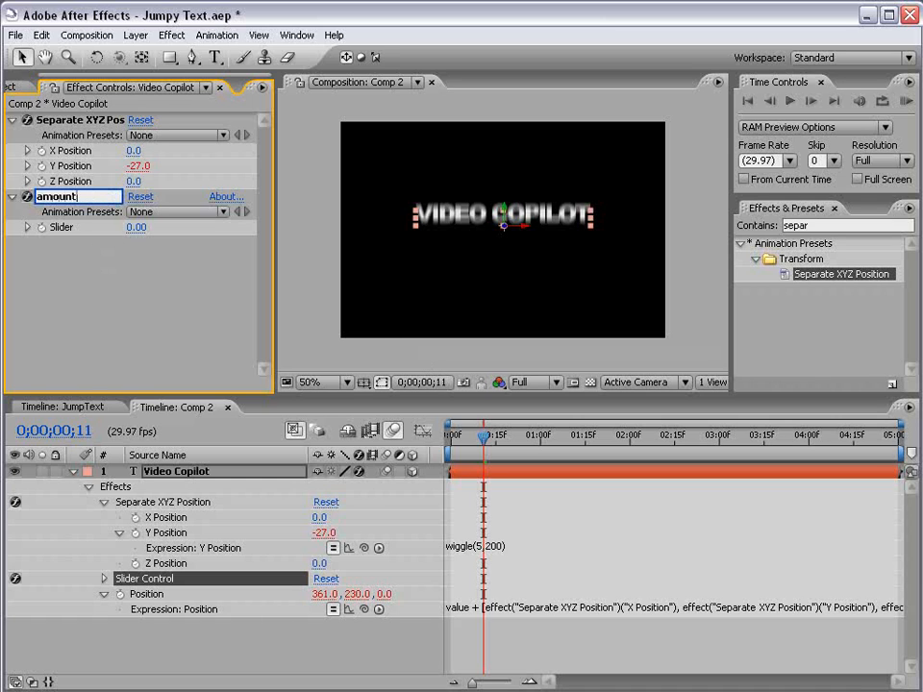
{"action": "type", "text": "mount"}
{"action": "left_click", "coordinate": [528, 533]}
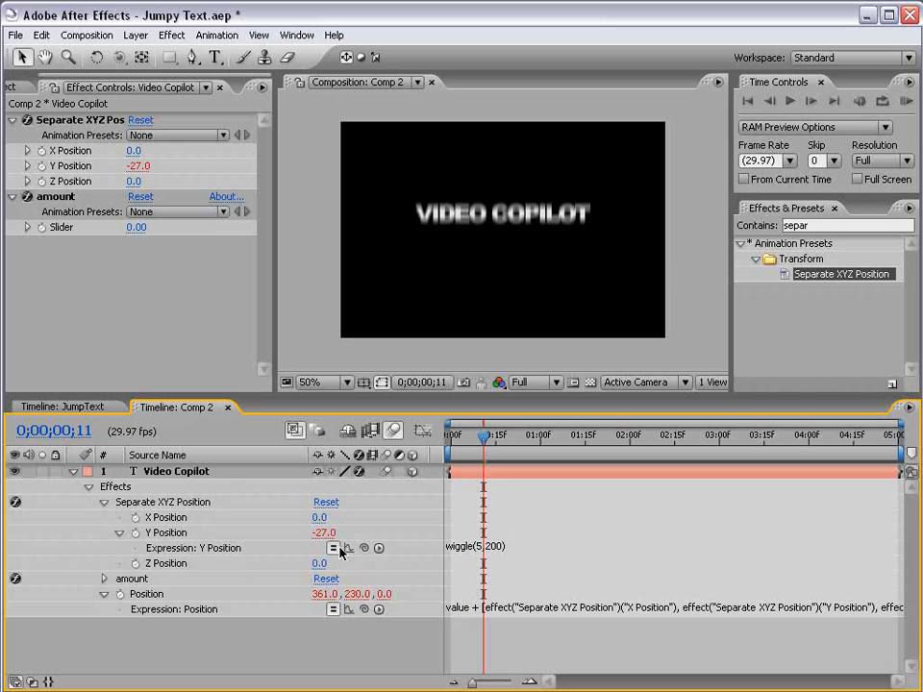
Step: Enlarge the Y Position expression field and insert the line amount=effect("amount")("Slider") above the wiggle, linked to the slider
{"action": "left_click", "coordinate": [459, 548]}
{"action": "left_click_drag", "start_coordinate": [460, 554], "coordinate": [461, 589]}
{"action": "left_click", "coordinate": [105, 629]}
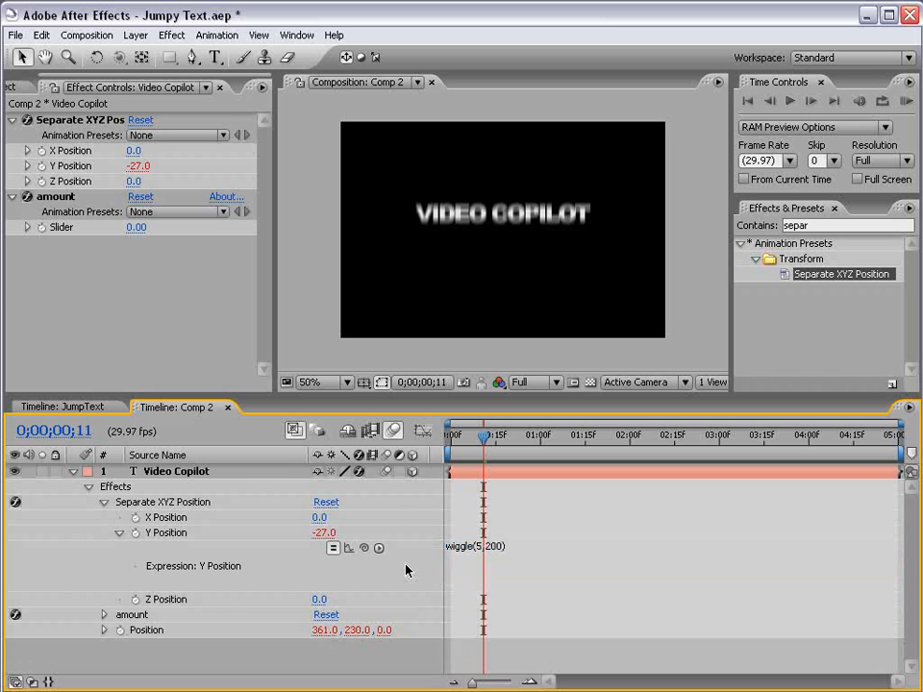
{"action": "left_click", "coordinate": [472, 550]}
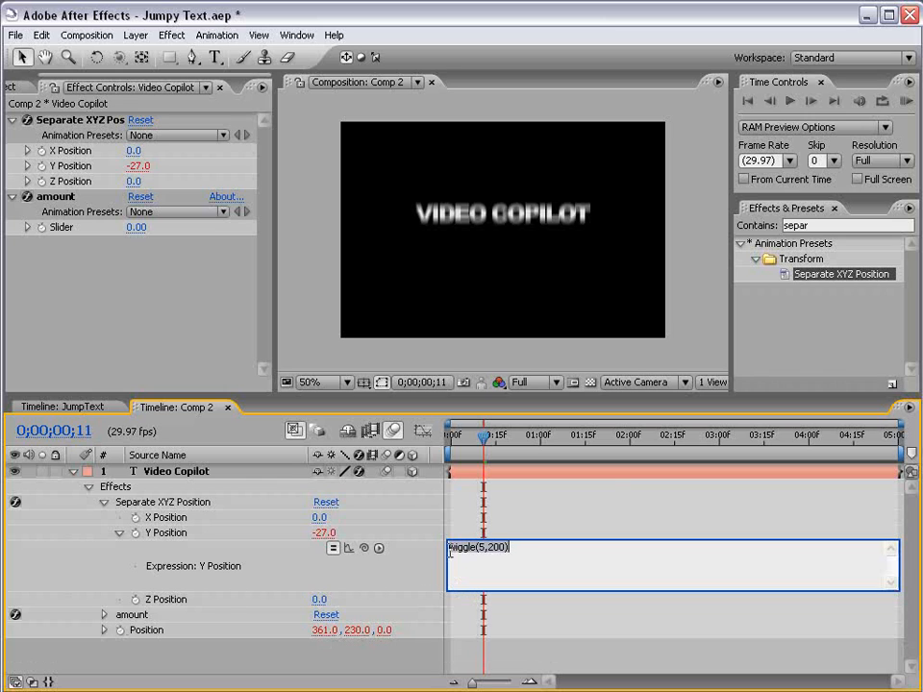
{"action": "key", "text": "Return"}
{"action": "key", "text": "Up"}
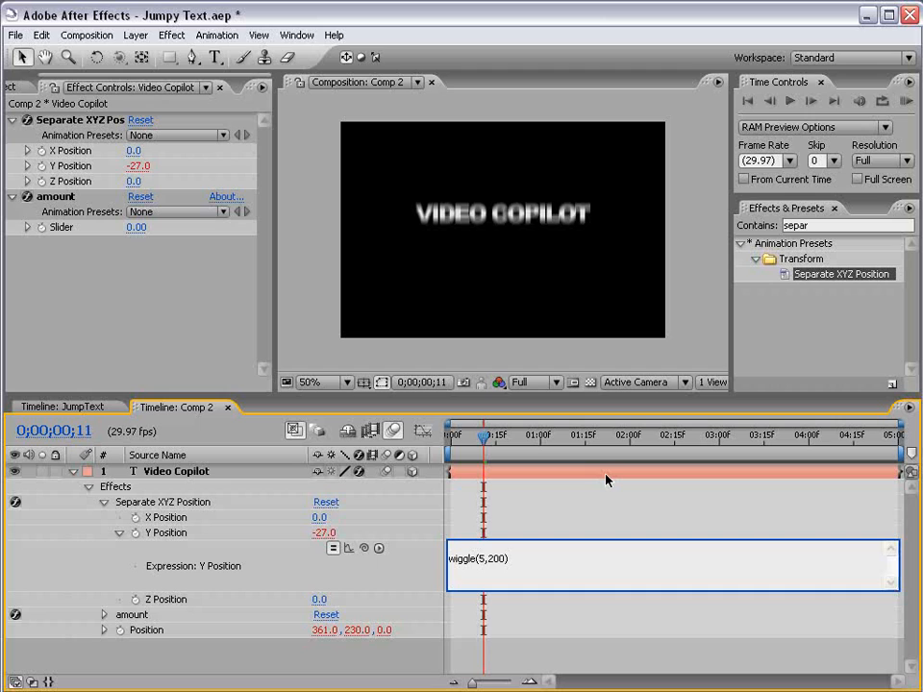
{"action": "type", "text": "amount"}
{"action": "left_click_drag", "start_coordinate": [363, 548], "coordinate": [69, 229]}
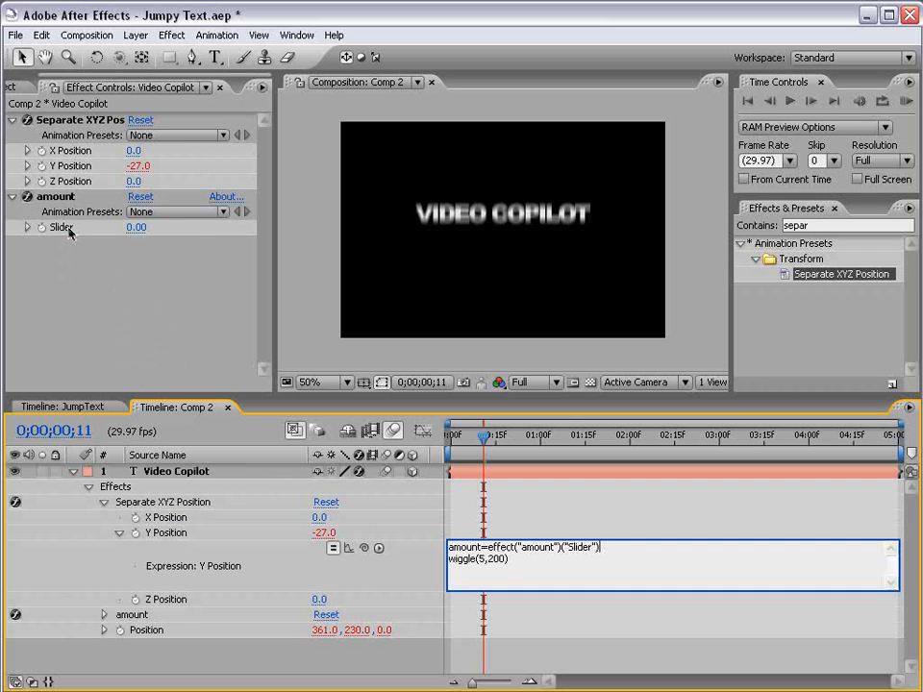
Step: Set the amount slider to 10
{"action": "left_click", "coordinate": [136, 229]}
{"action": "type", "text": "10"}
{"action": "key", "text": "Return"}
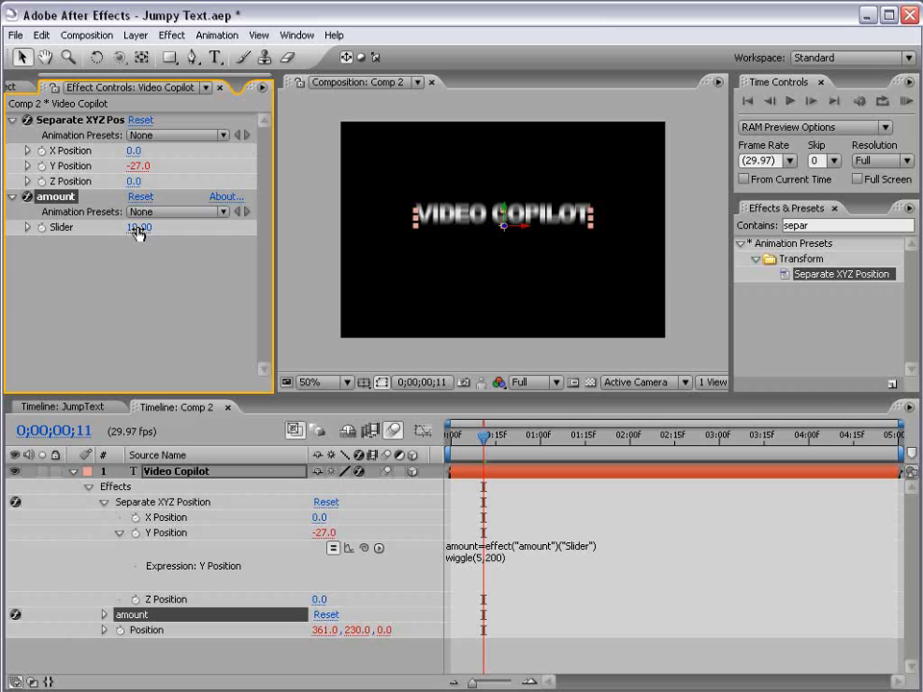
Step: Change the wiggle line of the Y Position expression to wiggle(8,amount) and preview the motion
{"action": "left_click", "coordinate": [495, 565]}
{"action": "left_click", "coordinate": [485, 559]}
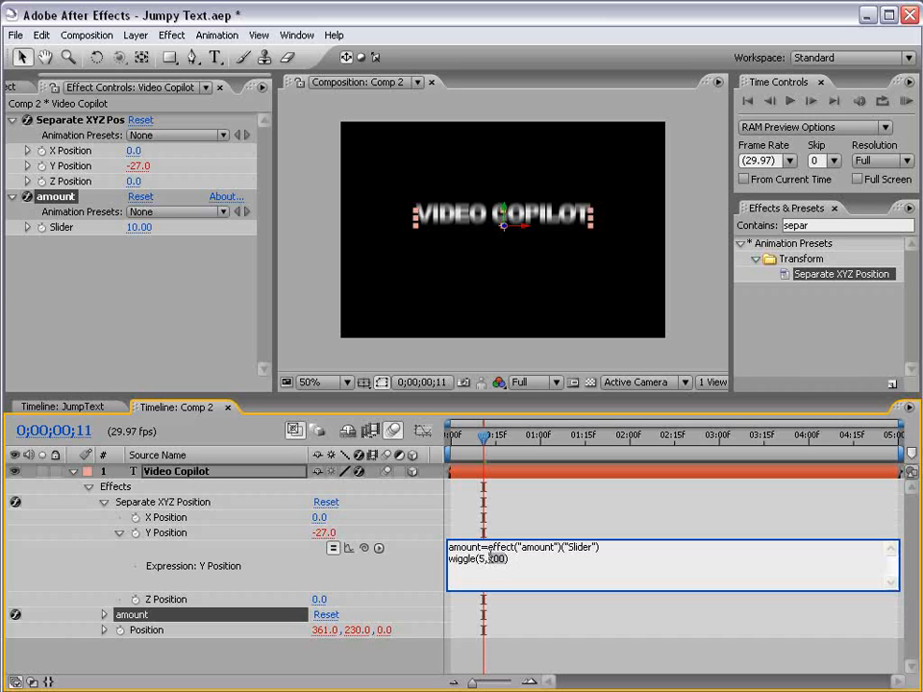
{"action": "type", "text": "am"}
{"action": "type", "text": "8"}
{"action": "left_click", "coordinate": [456, 532]}
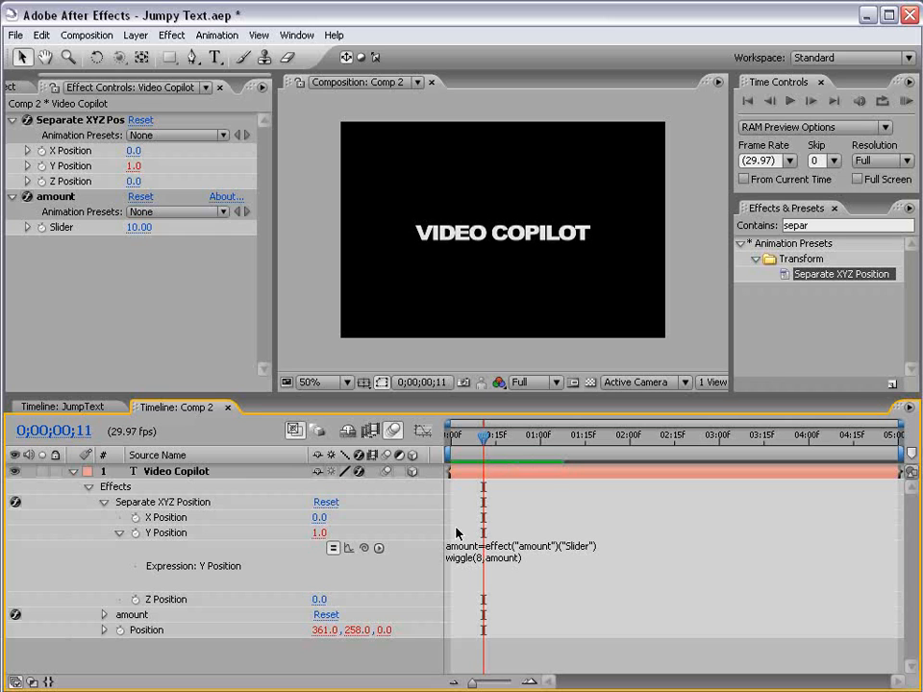
{"action": "key", "text": "space"}
Step: Raise the amount slider to 556 and scrub the timeline to check the stronger wiggle
{"action": "left_click_drag", "start_coordinate": [141, 229], "coordinate": [645, 244]}
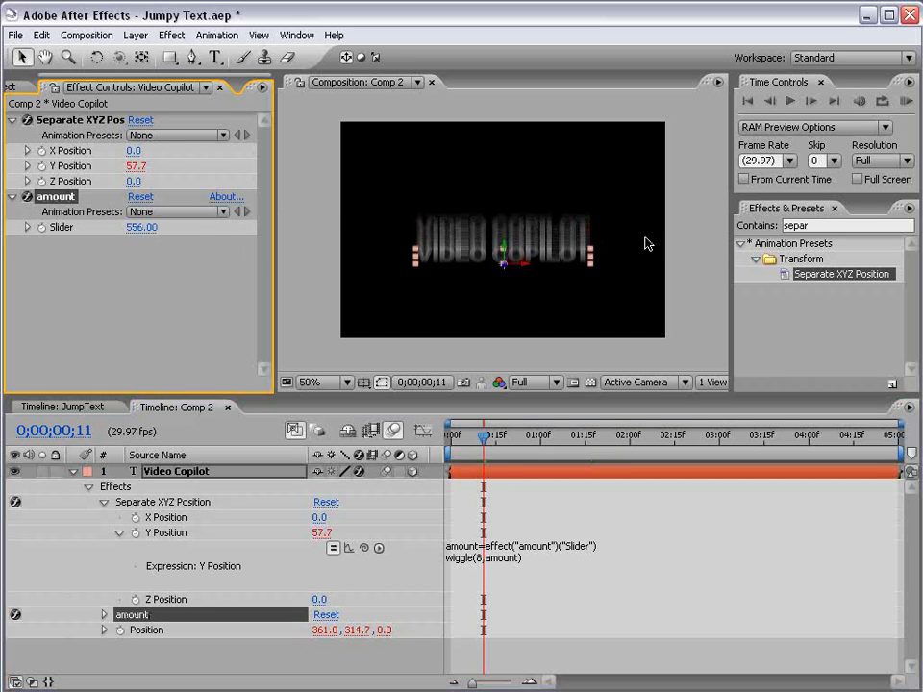
{"action": "left_click", "coordinate": [504, 437]}
{"action": "left_click_drag", "start_coordinate": [503, 438], "coordinate": [489, 437]}
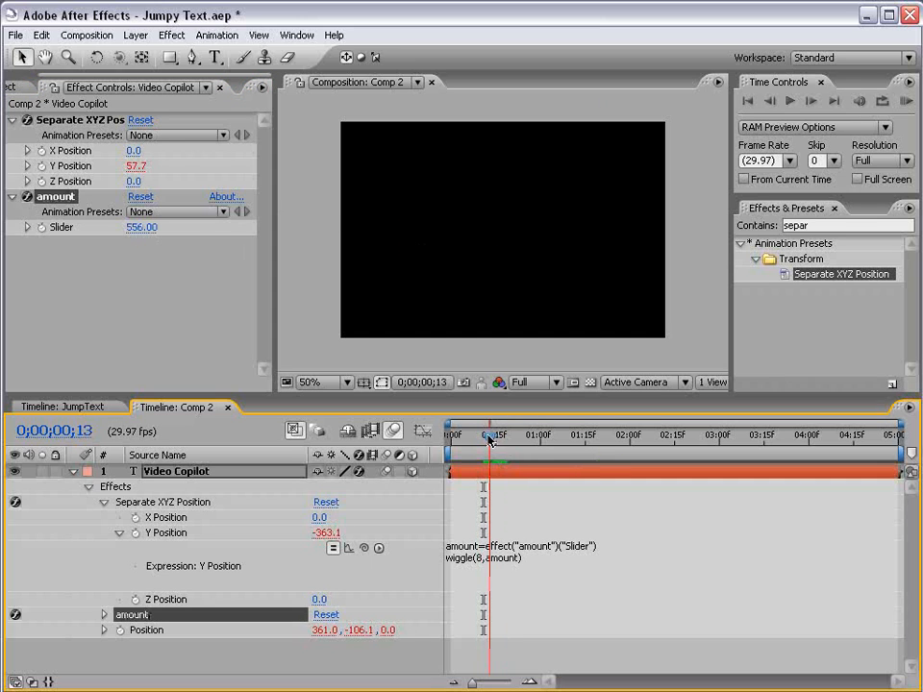
Step: Set the amount slider to 400 and preview the jumping text
{"action": "left_click", "coordinate": [141, 227]}
{"action": "type", "text": "400"}
{"action": "key", "text": "Return"}
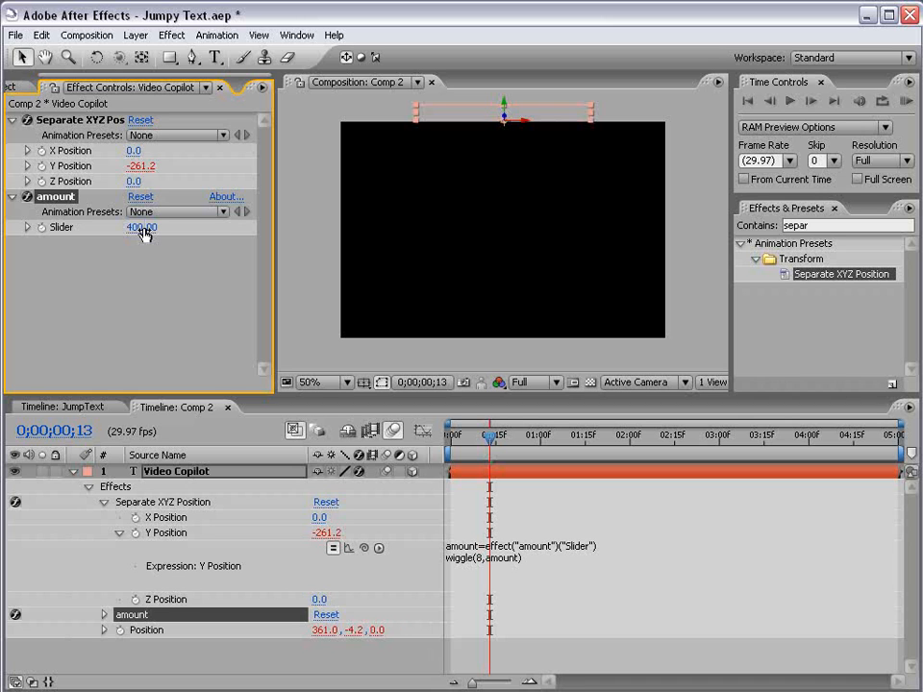
{"action": "left_click_drag", "start_coordinate": [468, 439], "coordinate": [539, 439]}
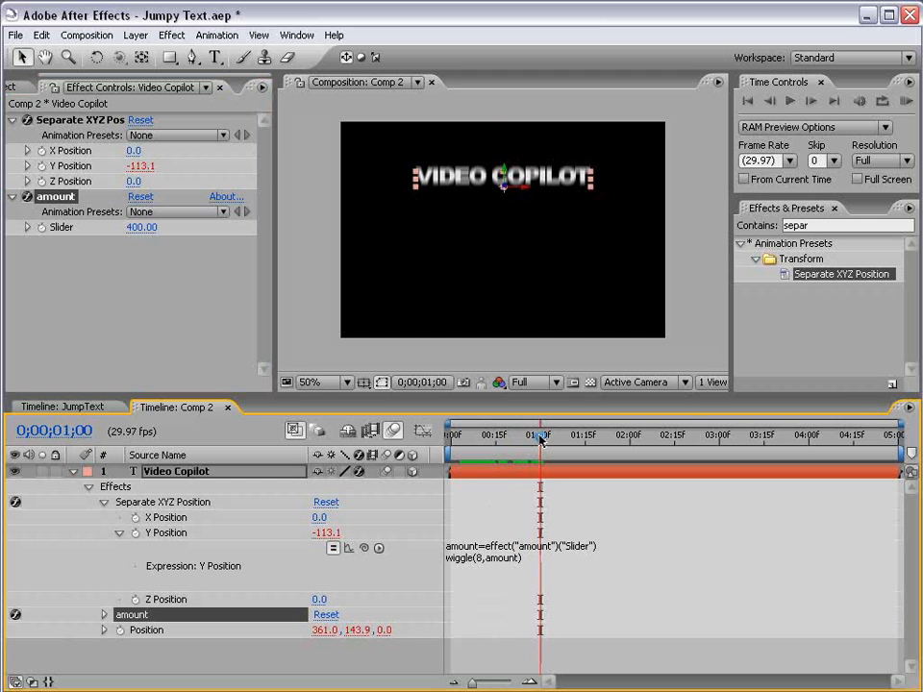
{"action": "key", "text": "KP_0"}
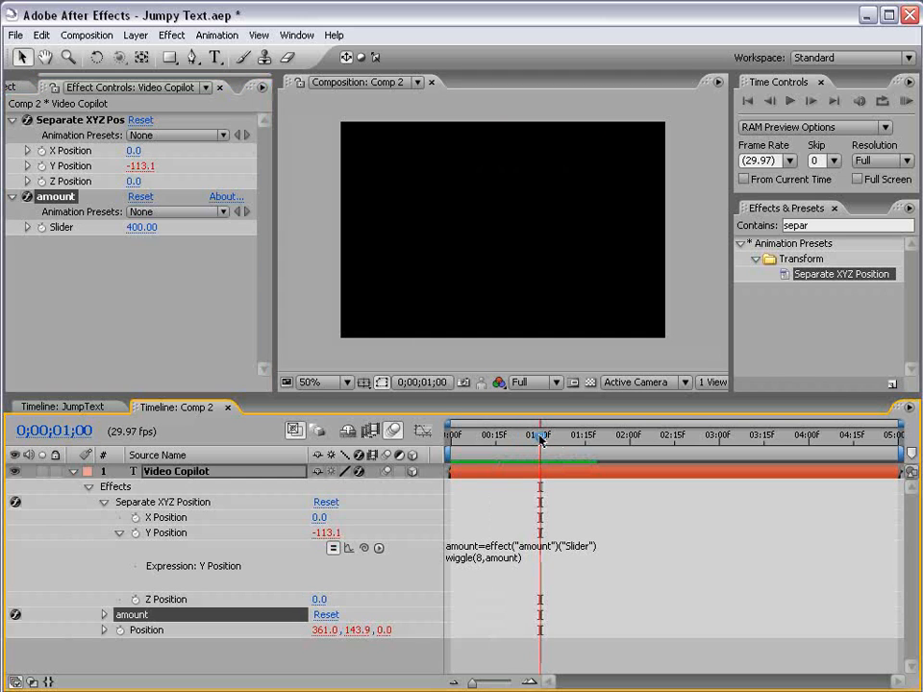
{"action": "key", "text": "space"}
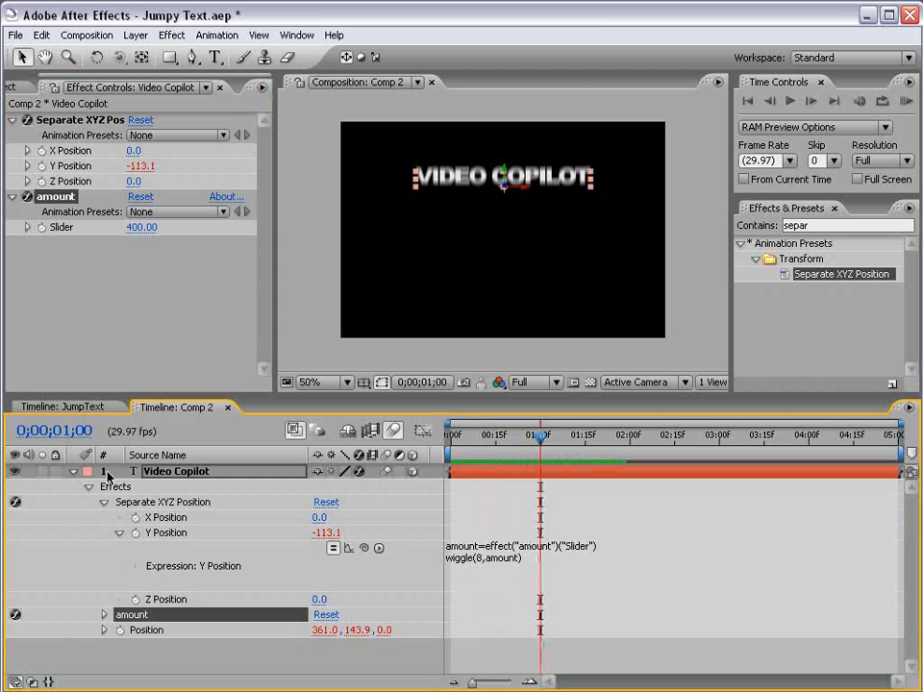
Step: Compare the wiggling text with a duplicate layer whose Y Position and Position expressions are disabled, and delete the duplicate
{"action": "left_click", "coordinate": [189, 475]}
{"action": "key", "text": "ctrl+d"}
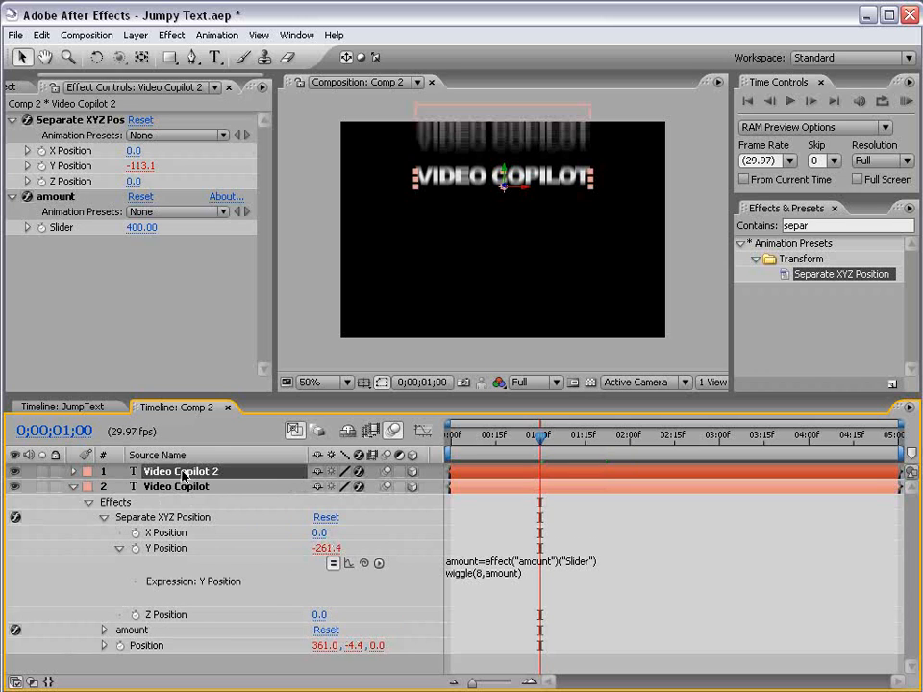
{"action": "key", "text": "p"}
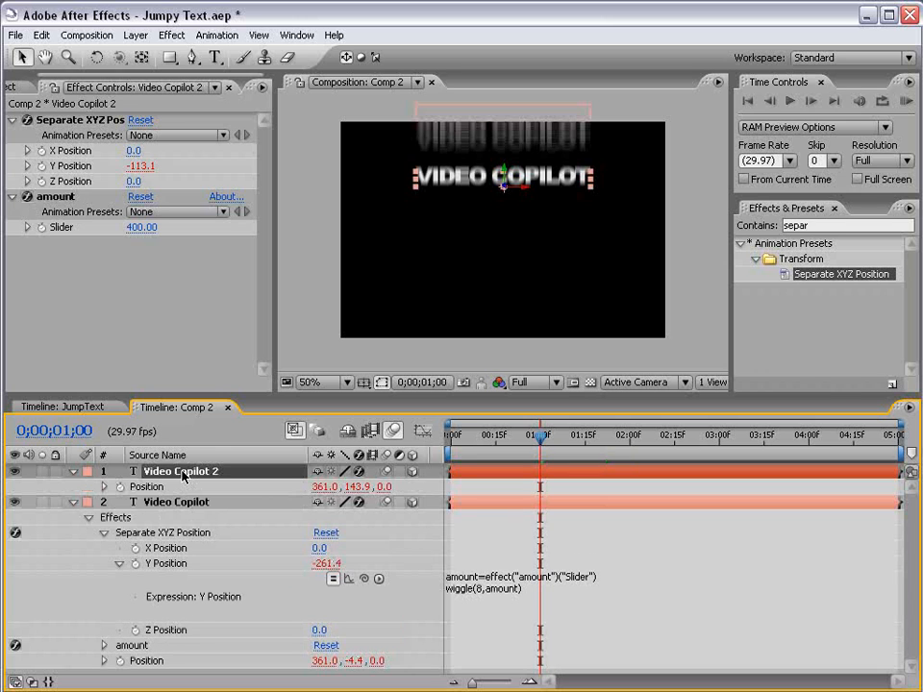
{"action": "key", "text": "e"}
{"action": "key", "text": "e"}
{"action": "key", "text": "Home"}
{"action": "left_click", "coordinate": [333, 517]}
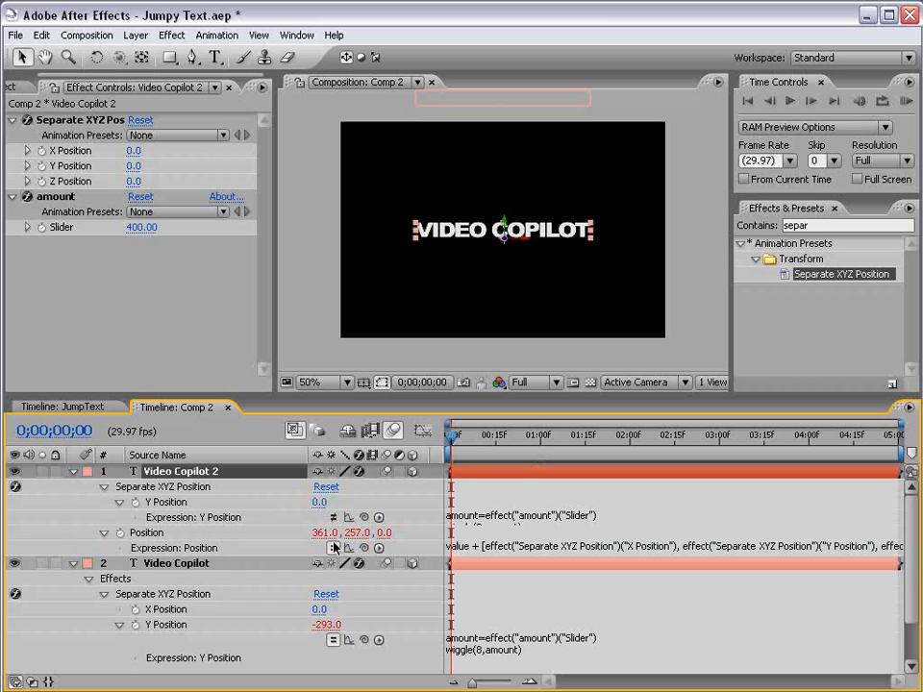
{"action": "left_click_drag", "start_coordinate": [463, 436], "coordinate": [490, 440]}
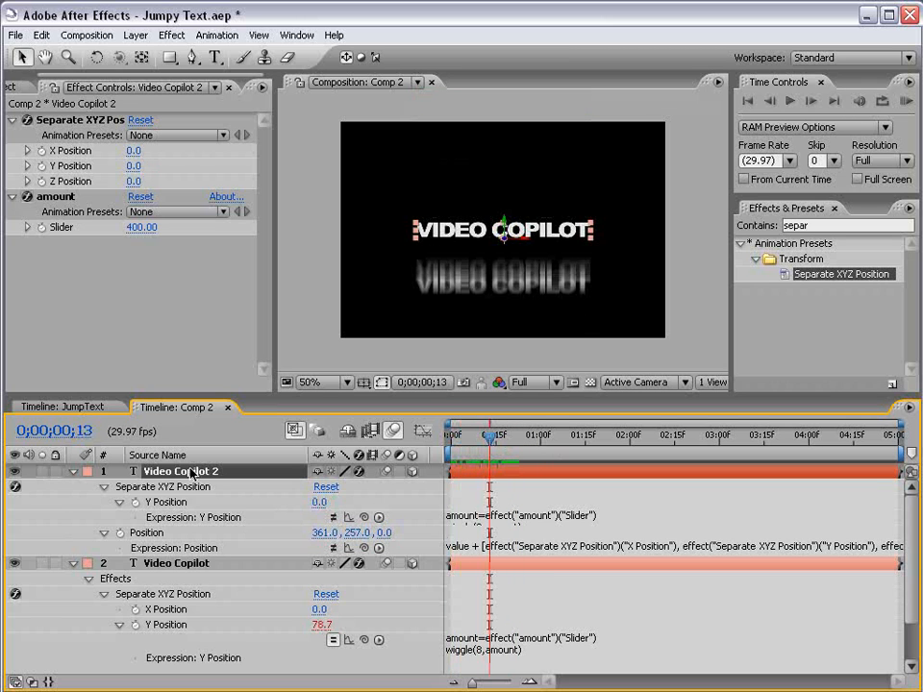
{"action": "key", "text": "Delete"}
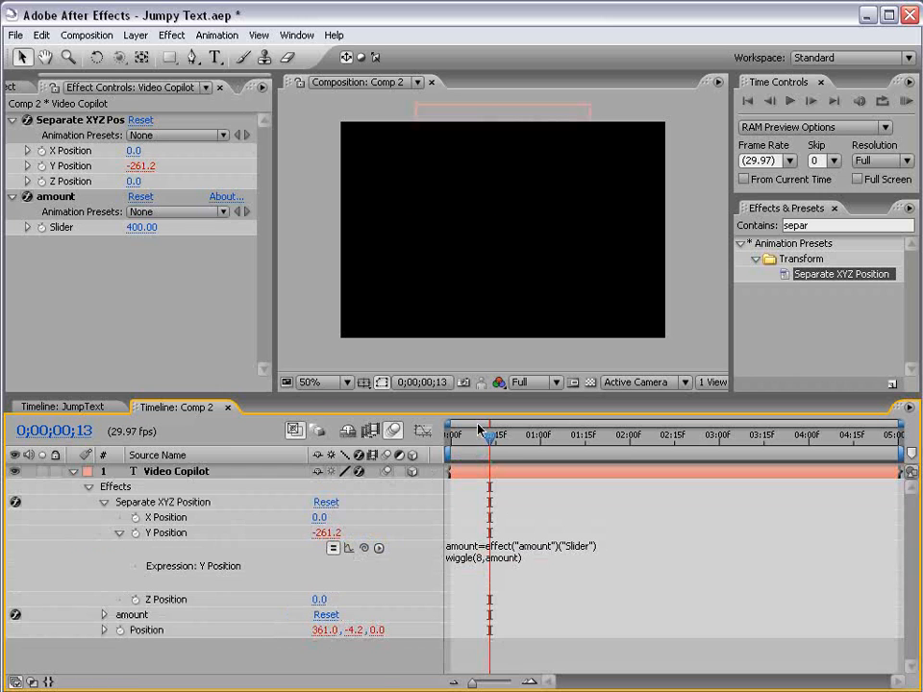
Step: Keyframe the amount slider from 400 at 0;00;00;00 to 0 at 0;00;01;00 and reveal the layer's animated properties
{"action": "left_click_drag", "start_coordinate": [489, 437], "coordinate": [445, 452]}
{"action": "left_click", "coordinate": [54, 196]}
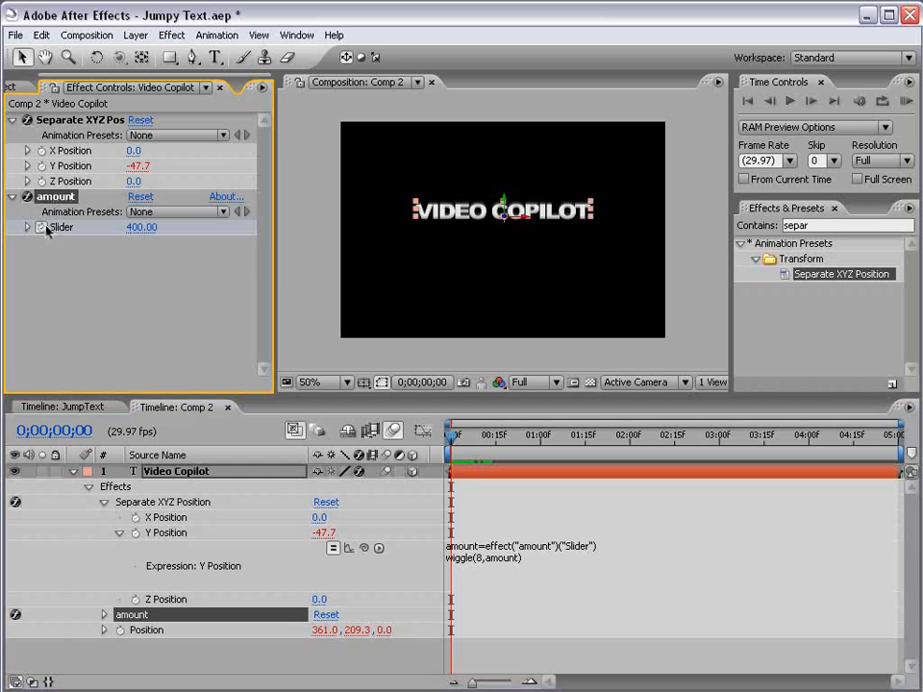
{"action": "left_click_drag", "start_coordinate": [462, 435], "coordinate": [537, 452]}
{"action": "left_click", "coordinate": [140, 228]}
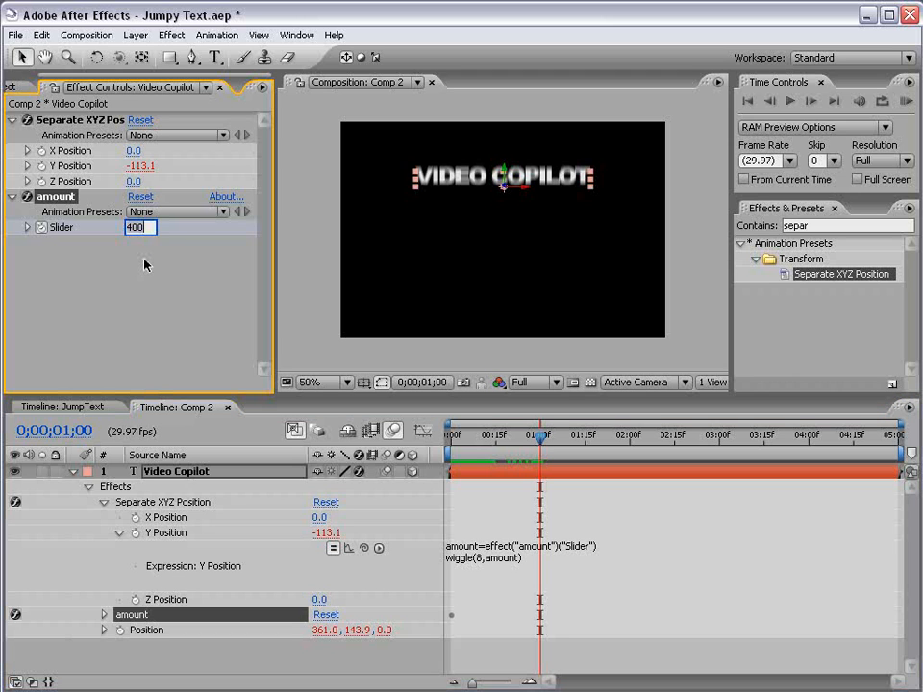
{"action": "type", "text": "0"}
{"action": "left_click", "coordinate": [471, 480]}
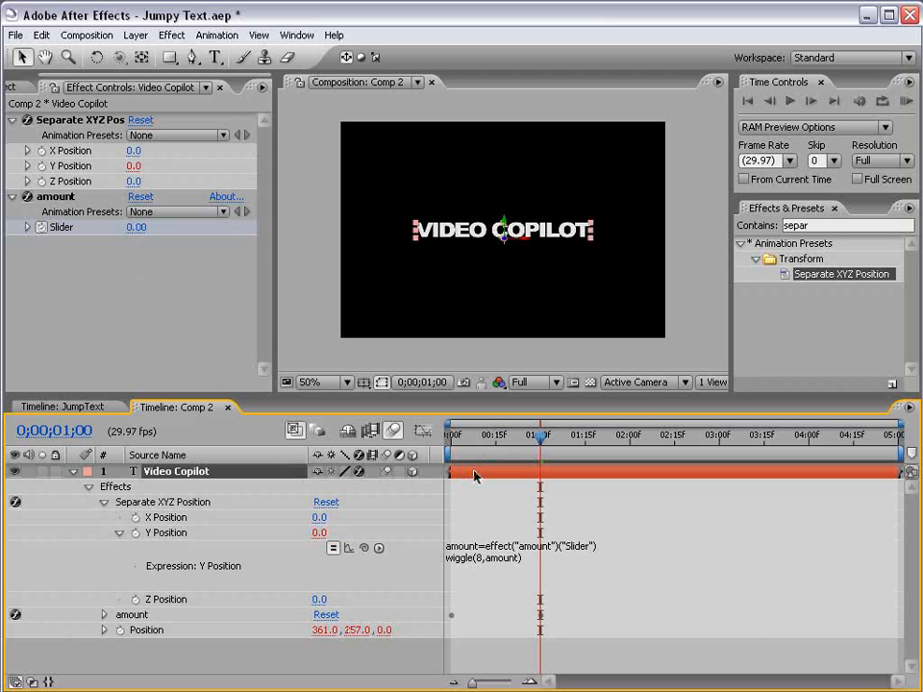
{"action": "key", "text": "u"}
{"action": "left_click", "coordinate": [560, 515]}
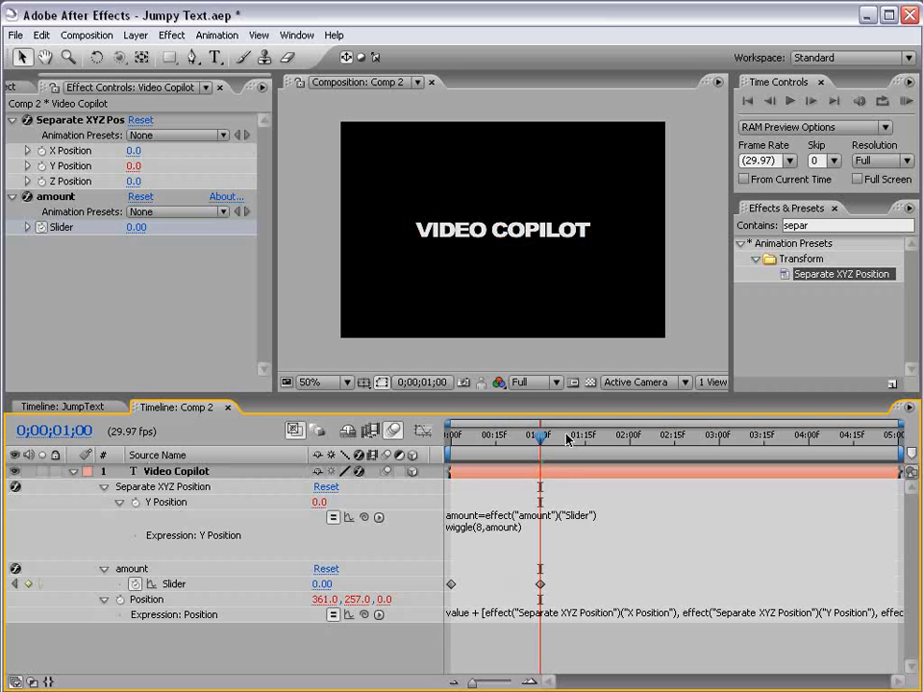
Step: Ease the amount slider's keyframe at 0;00;01;00 and preview the jumping text from the start
{"action": "left_click", "coordinate": [595, 437]}
{"action": "left_click", "coordinate": [540, 584]}
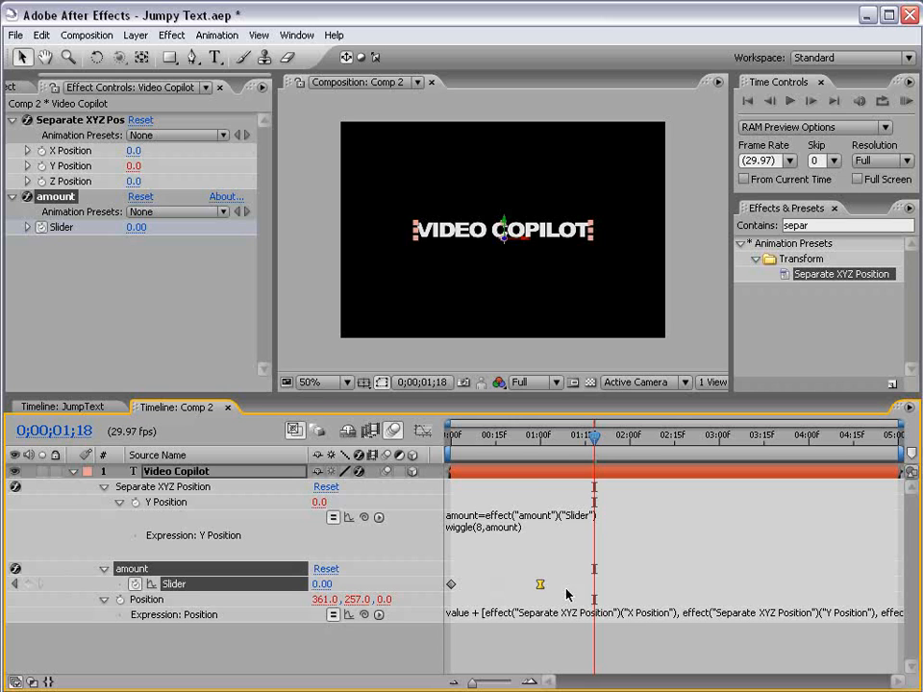
{"action": "left_click_drag", "start_coordinate": [572, 441], "coordinate": [334, 472]}
{"action": "key", "text": "space"}
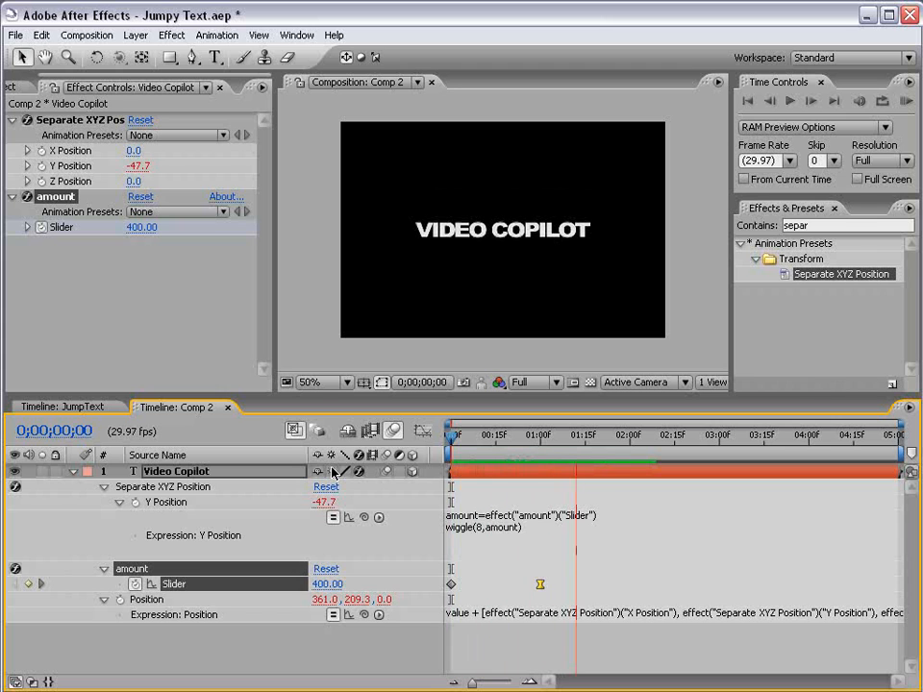
{"action": "key", "text": "space"}
Step: Move the amount slider's ending keyframe earlier to 0;00;00;14, previewing the shortened jump along the way
{"action": "left_click_drag", "start_coordinate": [539, 584], "coordinate": [504, 584]}
{"action": "key", "text": "space"}
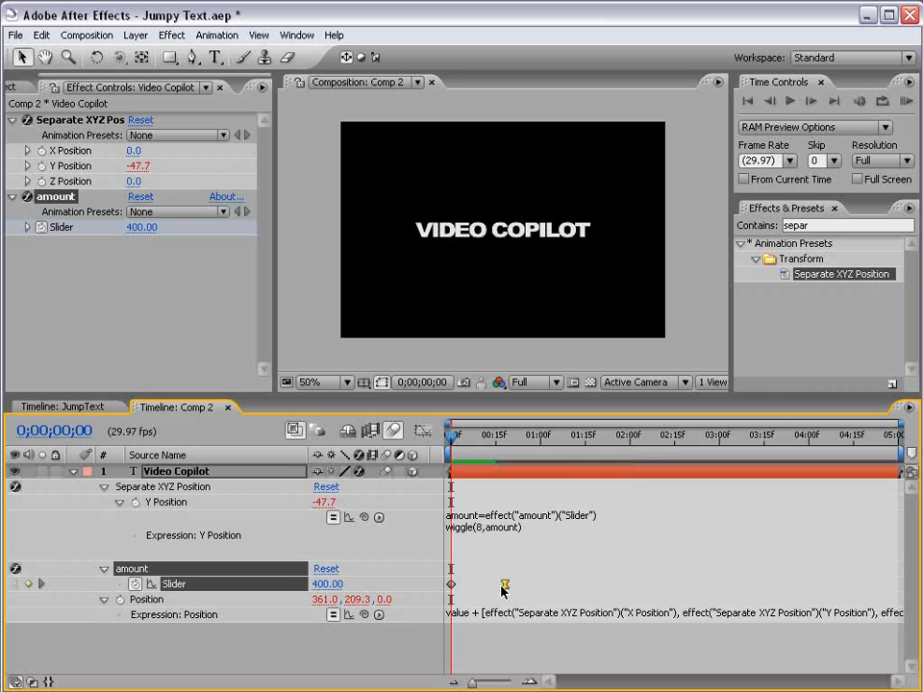
{"action": "key", "text": "space"}
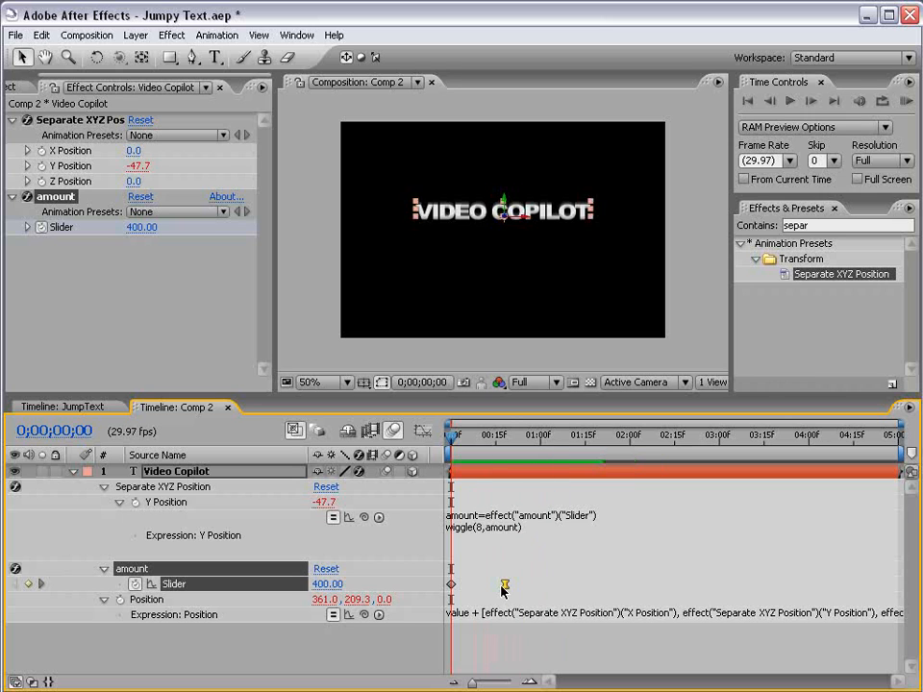
{"action": "key", "text": "space"}
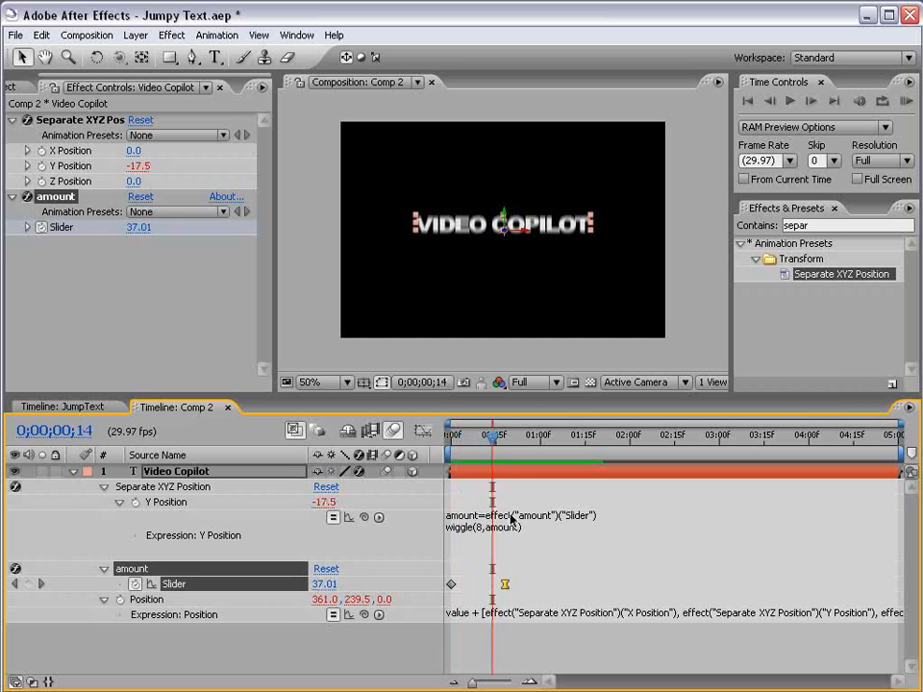
{"action": "left_click_drag", "start_coordinate": [505, 584], "coordinate": [493, 583]}
Step: Raise the amount slider's keyframe at 0;00;00;00 to 779, trying 500 first, and preview the result
{"action": "key", "text": "Home"}
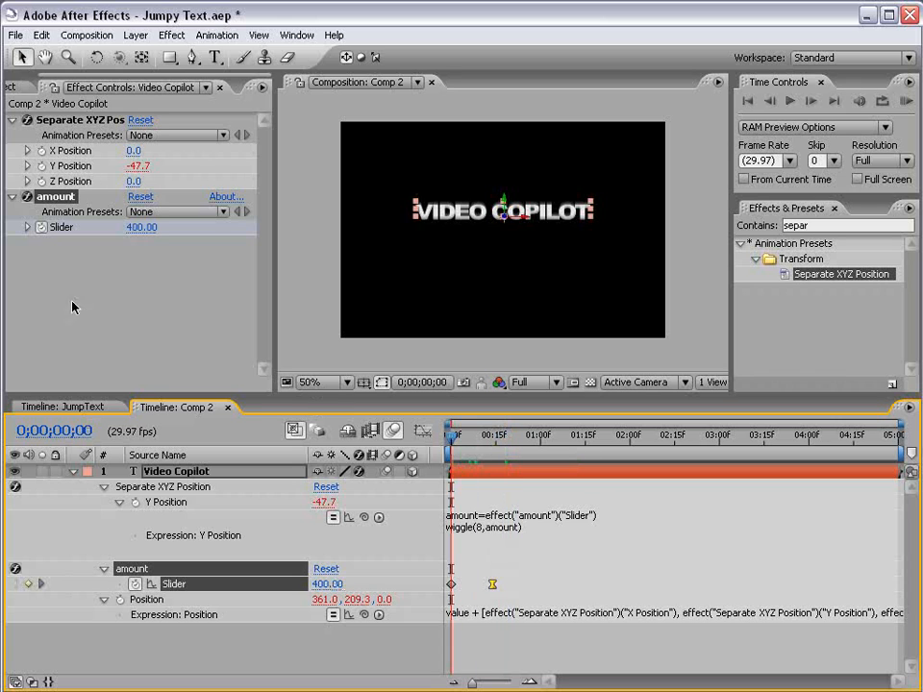
{"action": "left_click", "coordinate": [146, 228]}
{"action": "type", "text": "5"}
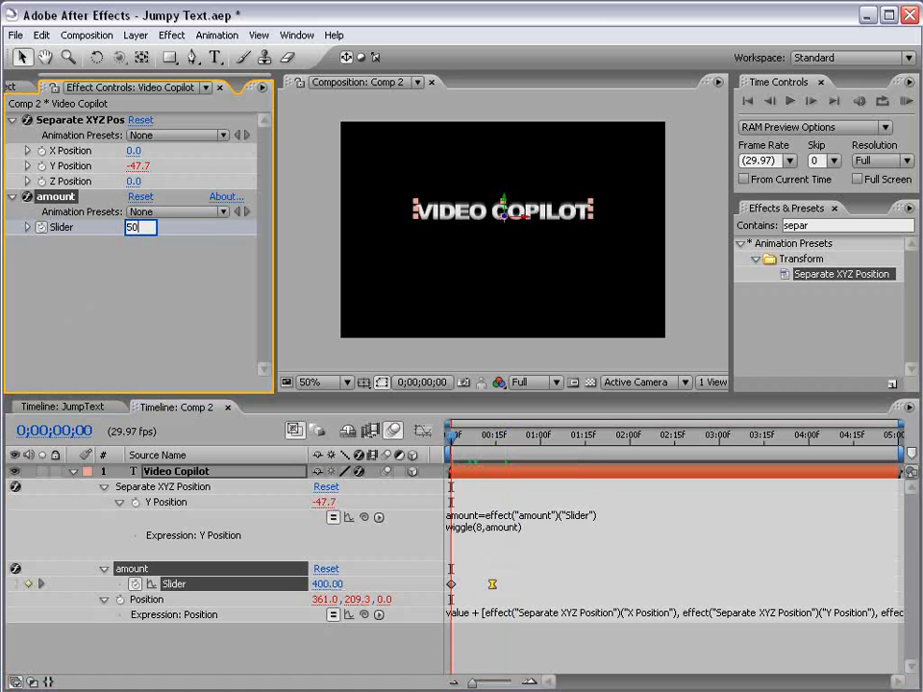
{"action": "key", "text": "Return"}
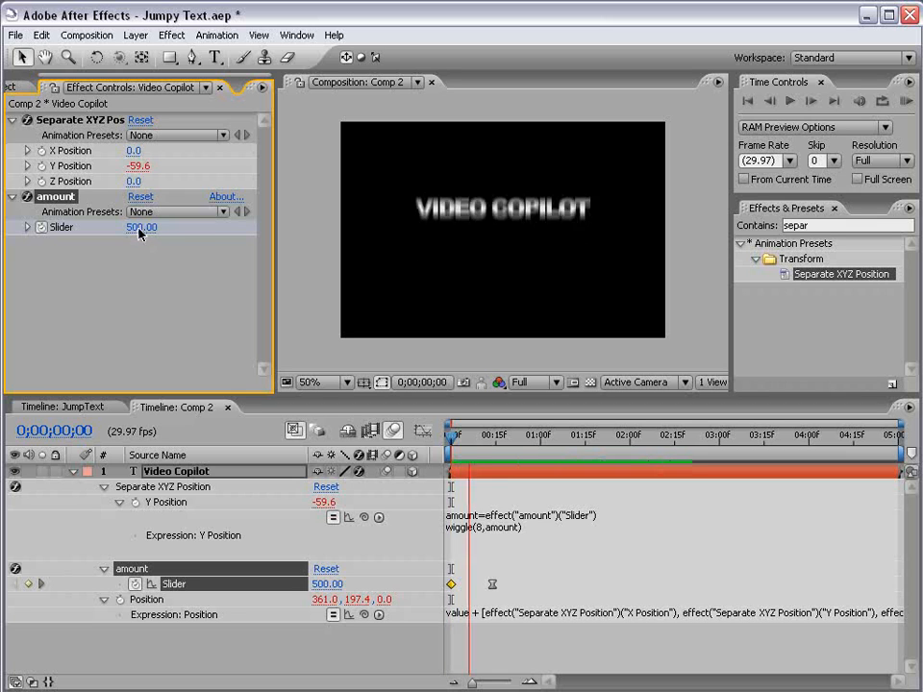
{"action": "left_click_drag", "start_coordinate": [139, 238], "coordinate": [256, 209]}
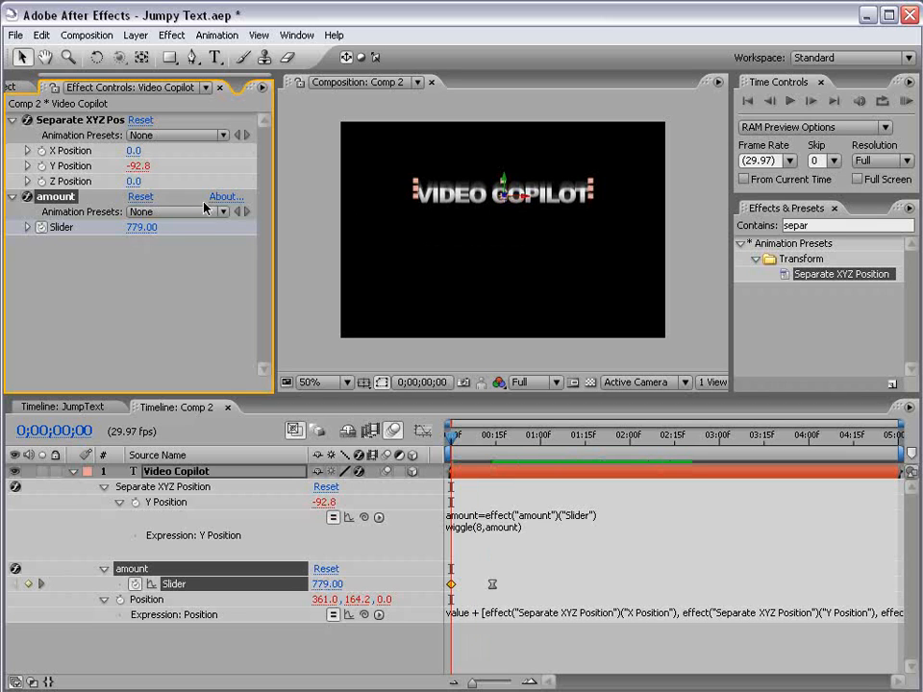
{"action": "key", "text": "KP_0"}
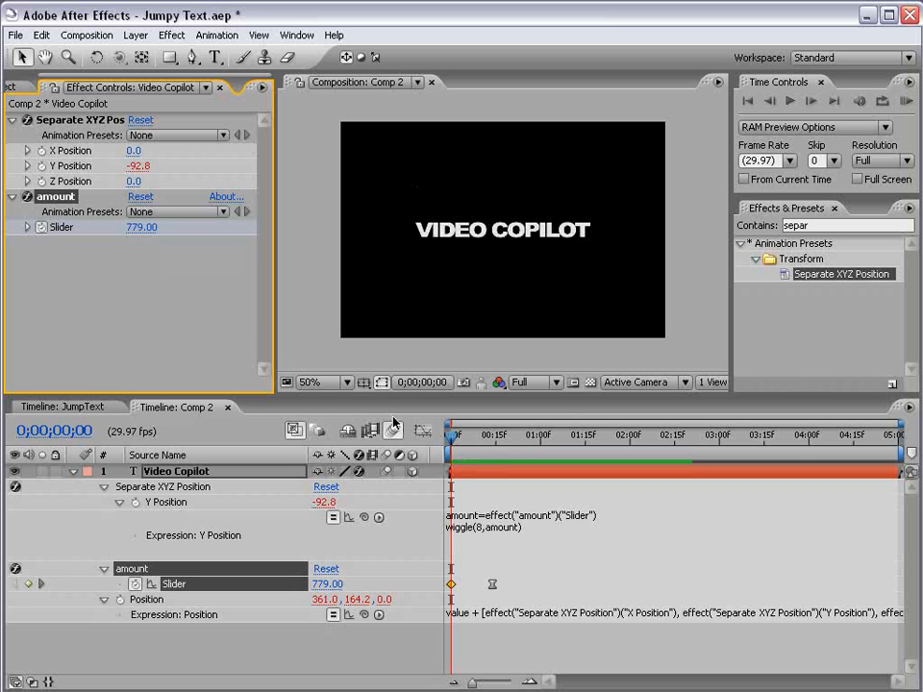
Step: Scrub through the first 15 frames to check how the text settles, and deselect the layer
{"action": "left_click", "coordinate": [471, 439]}
{"action": "left_click_drag", "start_coordinate": [471, 439], "coordinate": [491, 447]}
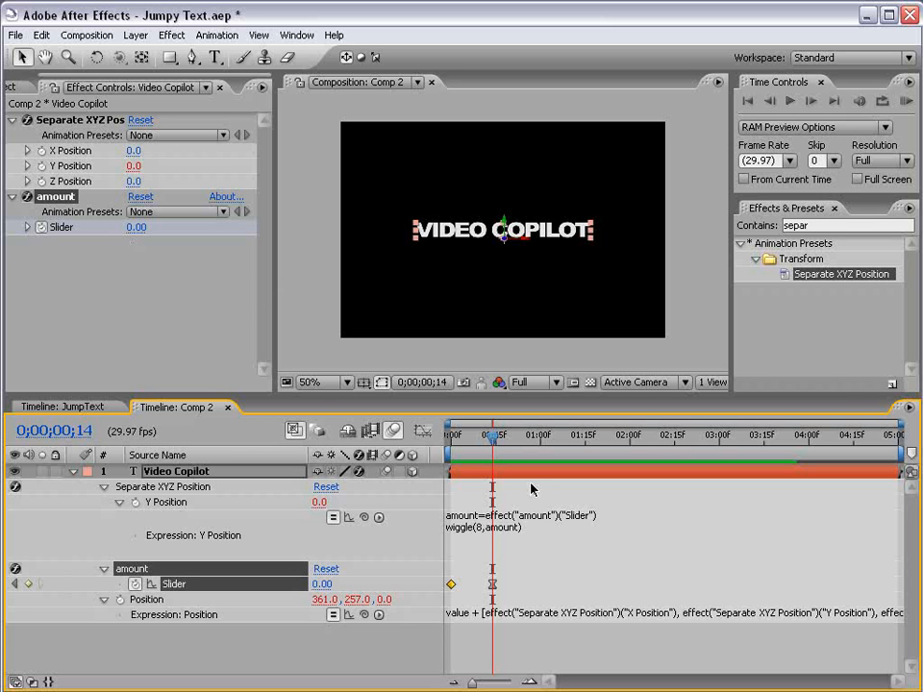
{"action": "left_click_drag", "start_coordinate": [449, 440], "coordinate": [495, 440]}
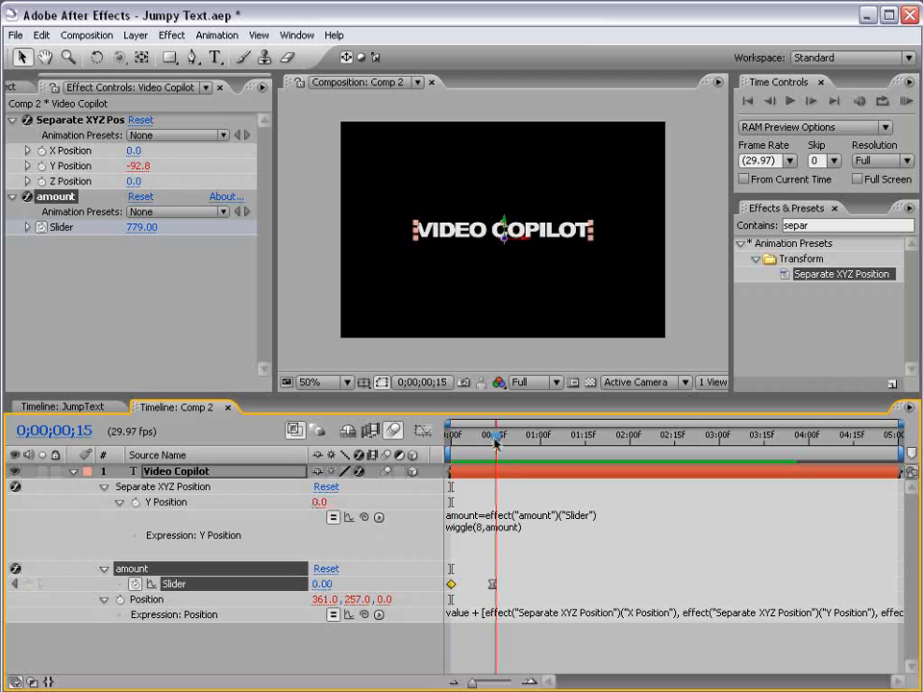
{"action": "left_click", "coordinate": [155, 315]}
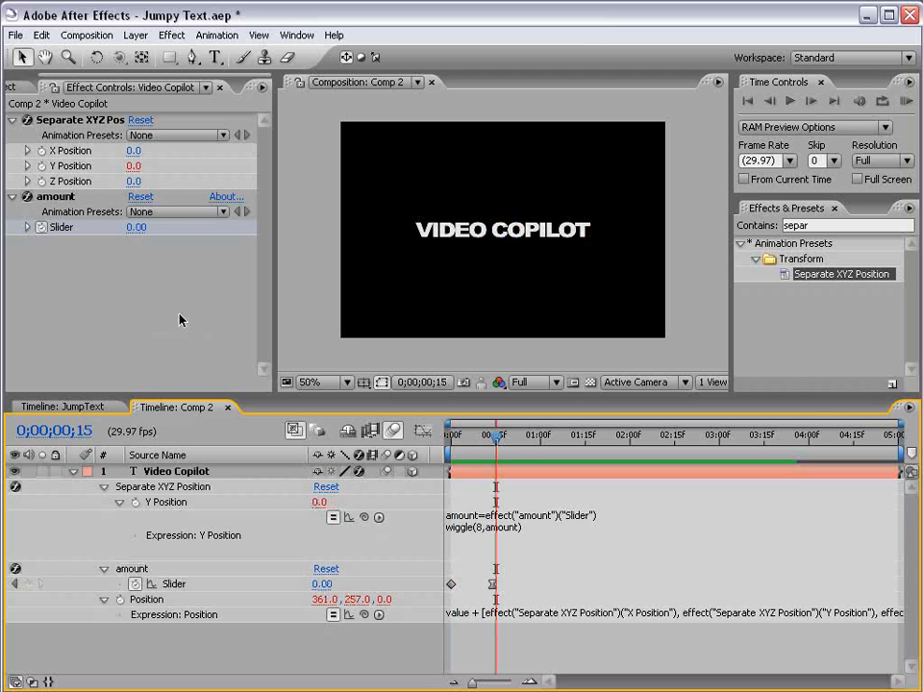
Step: Add the expression wiggle(5,100) to the text's Z Position and preview the motion
{"action": "left_click", "coordinate": [41, 181], "text": "alt"}
{"action": "type", "text": "wiggle("}
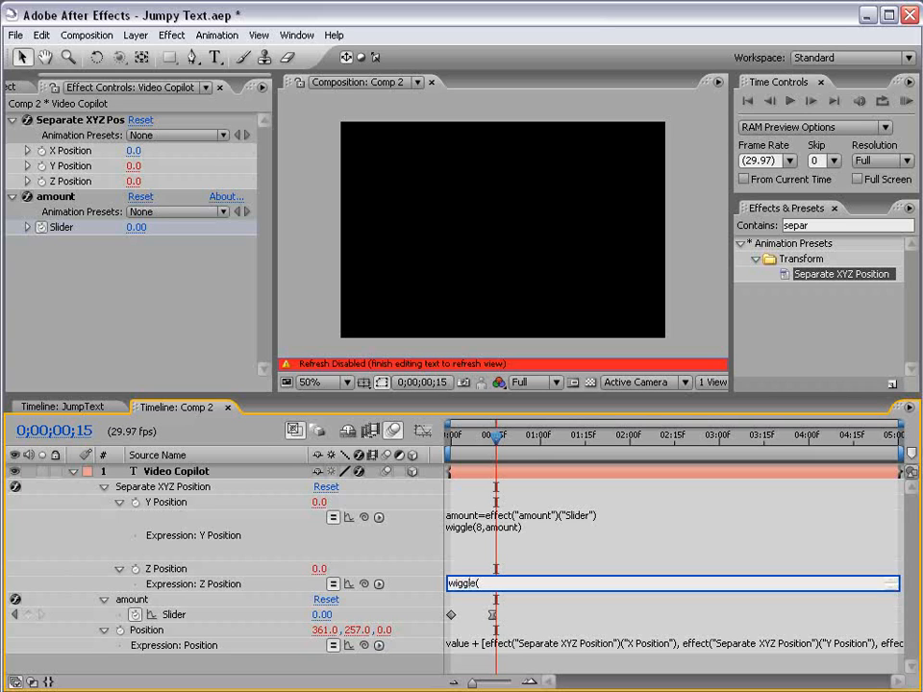
{"action": "type", "text": "5,100"}
{"action": "left_click", "coordinate": [519, 571]}
{"action": "key", "text": "KP_0"}
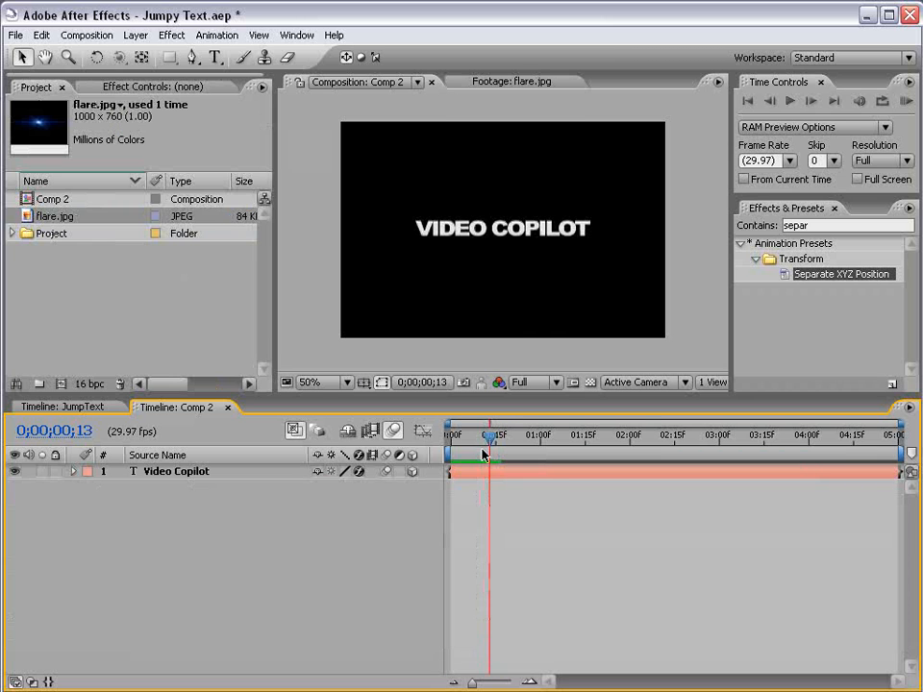
Step: View the flare.jpg footage on its own and return to the Comp 2 view
{"action": "double_click", "coordinate": [51, 218]}
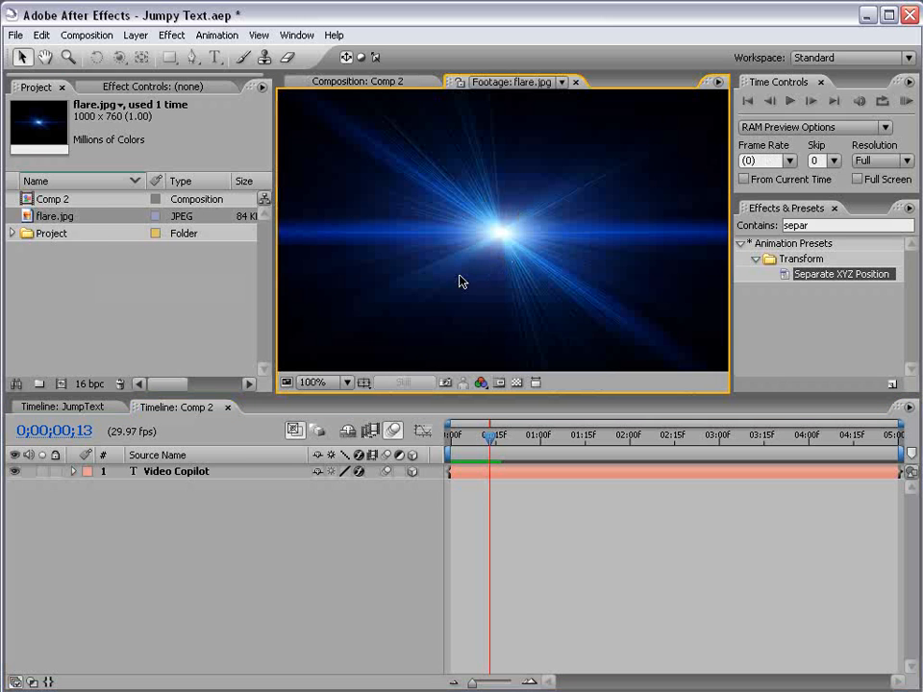
{"action": "left_click", "coordinate": [371, 83]}
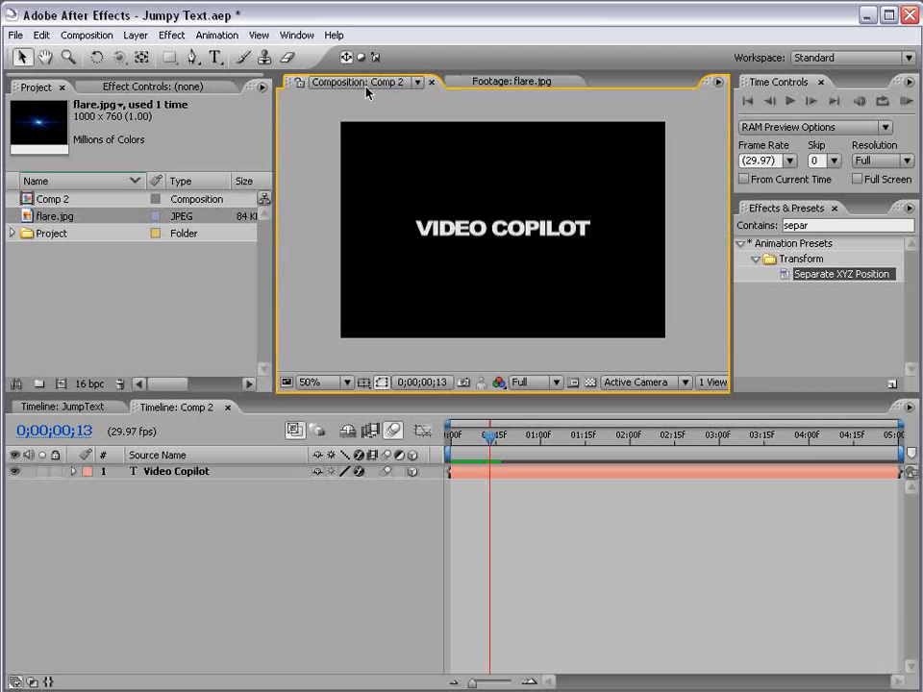
{"action": "double_click", "coordinate": [50, 216]}
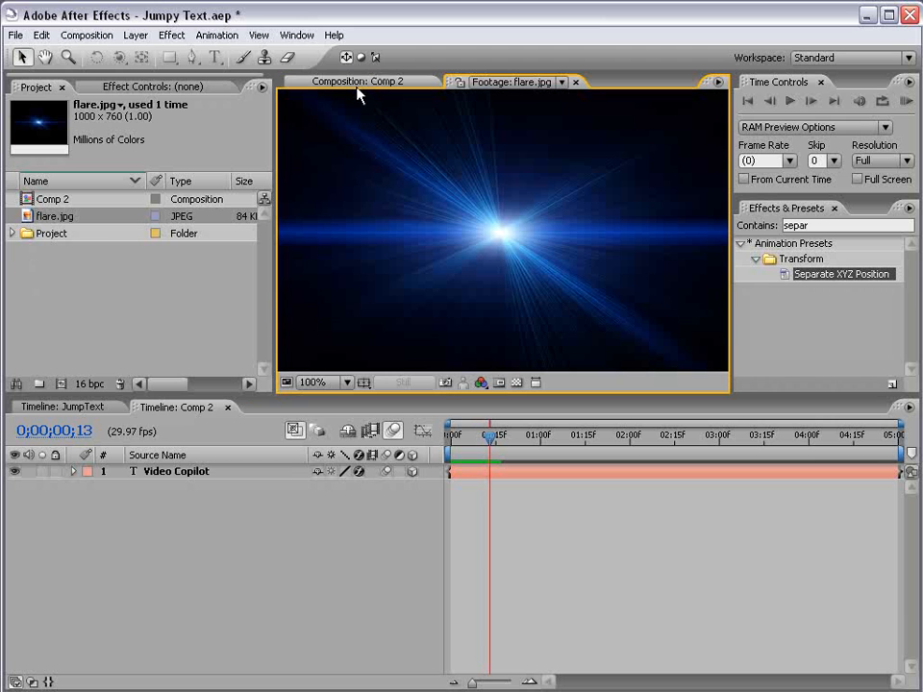
{"action": "left_click", "coordinate": [358, 83]}
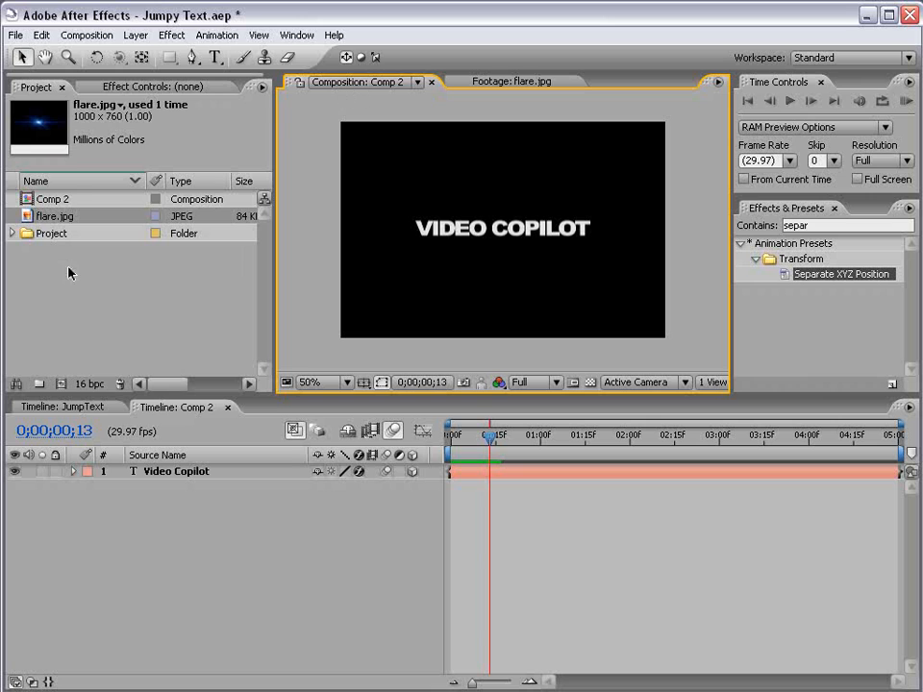
Step: Place flare.jpg beneath the Video Copilot text layer in Comp 2 as the background
{"action": "left_click", "coordinate": [38, 186]}
{"action": "left_click_drag", "start_coordinate": [29, 219], "coordinate": [461, 502]}
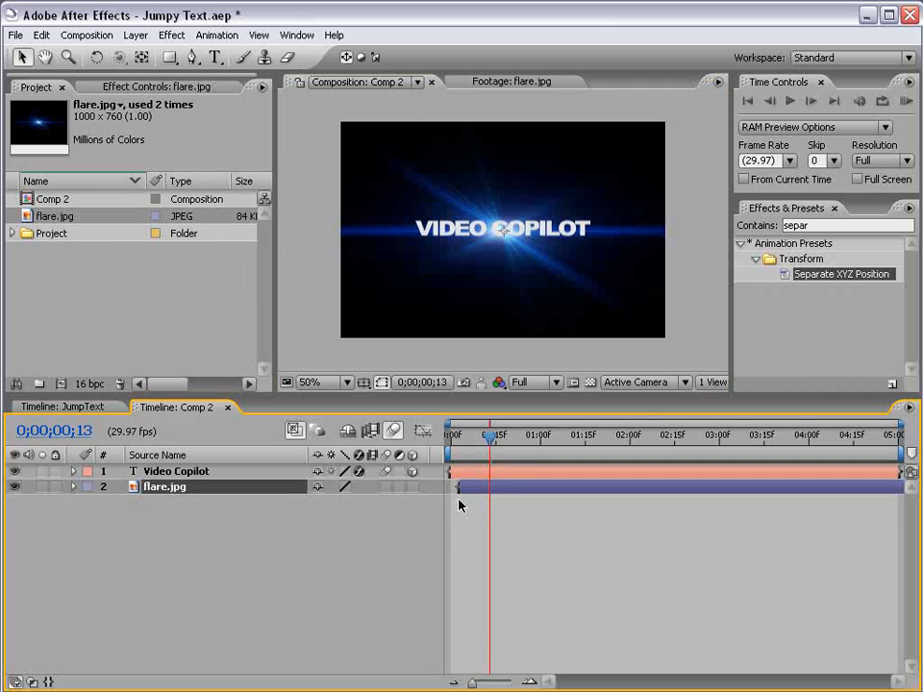
{"action": "key", "text": "period"}
Step: Apply a Drop Shadow effect to the Video Copilot text layer and set its distance to 3
{"action": "left_click", "coordinate": [502, 473]}
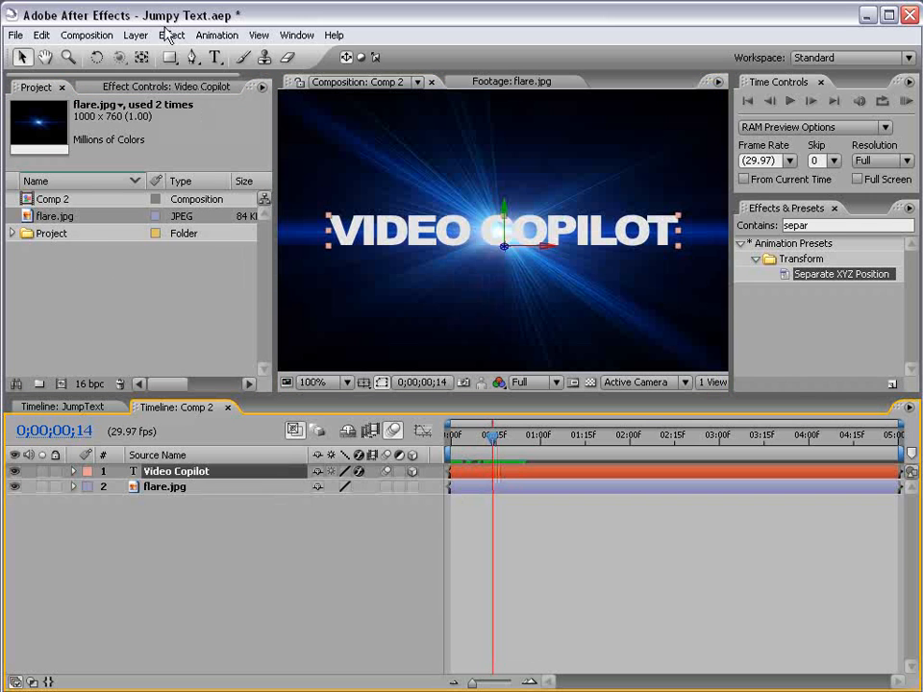
{"action": "left_click", "coordinate": [171, 34]}
{"action": "mouse_move", "coordinate": [248, 464]}
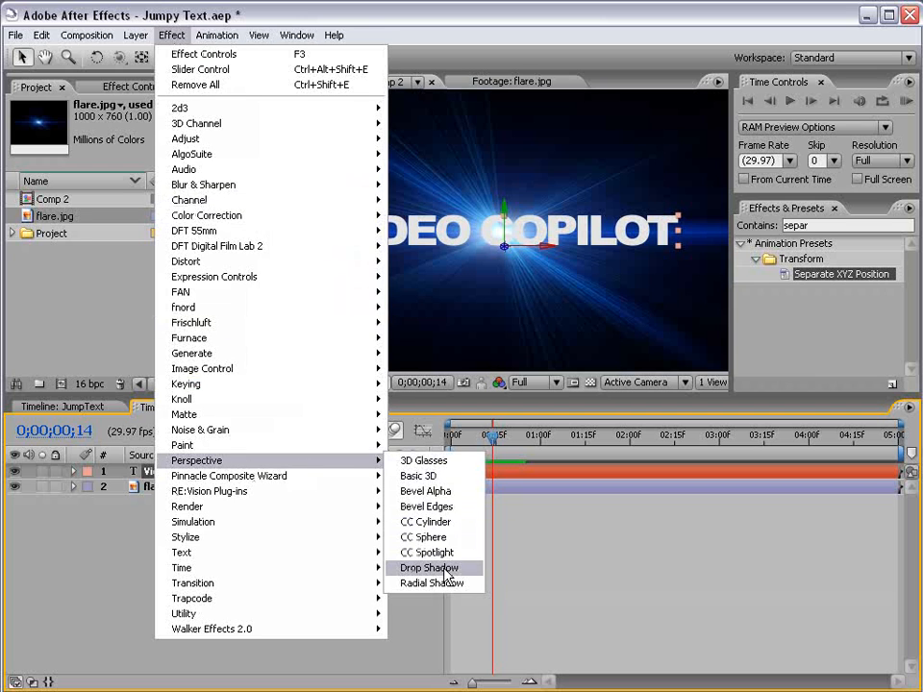
{"action": "left_click", "coordinate": [429, 568]}
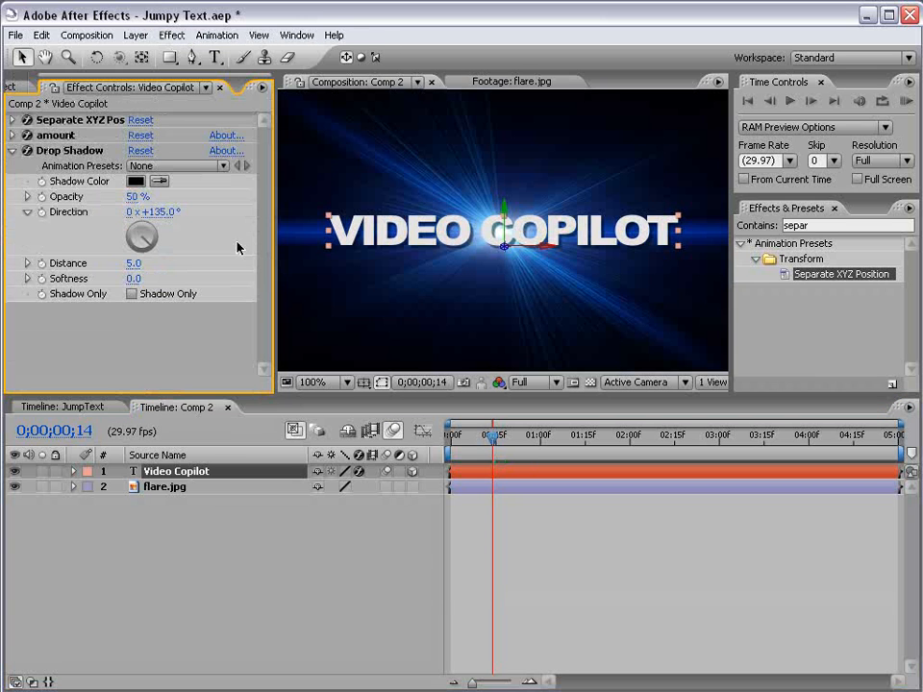
{"action": "left_click", "coordinate": [129, 265]}
{"action": "type", "text": "3"}
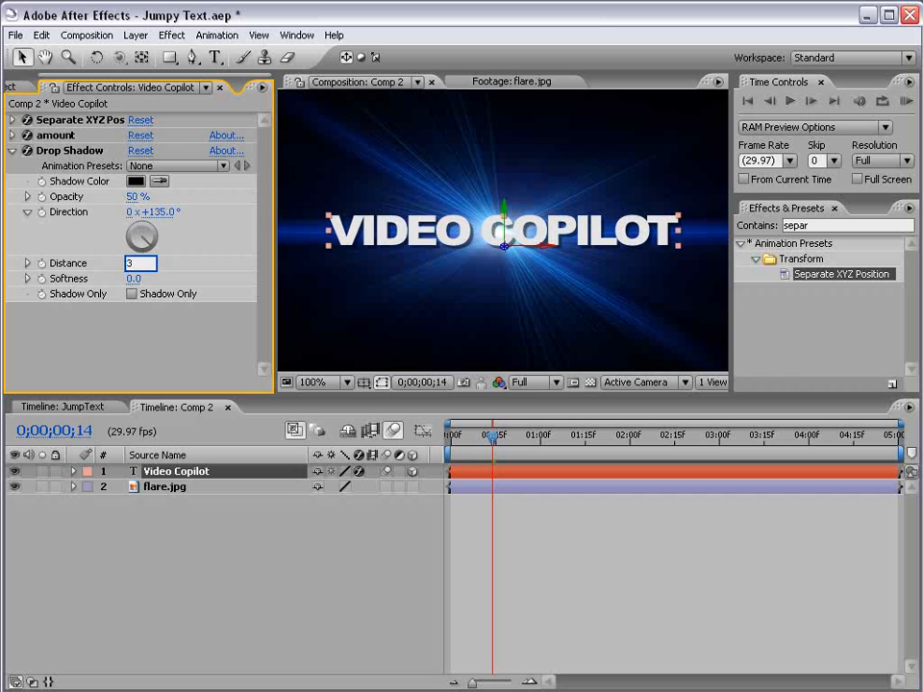
{"action": "key", "text": "Return"}
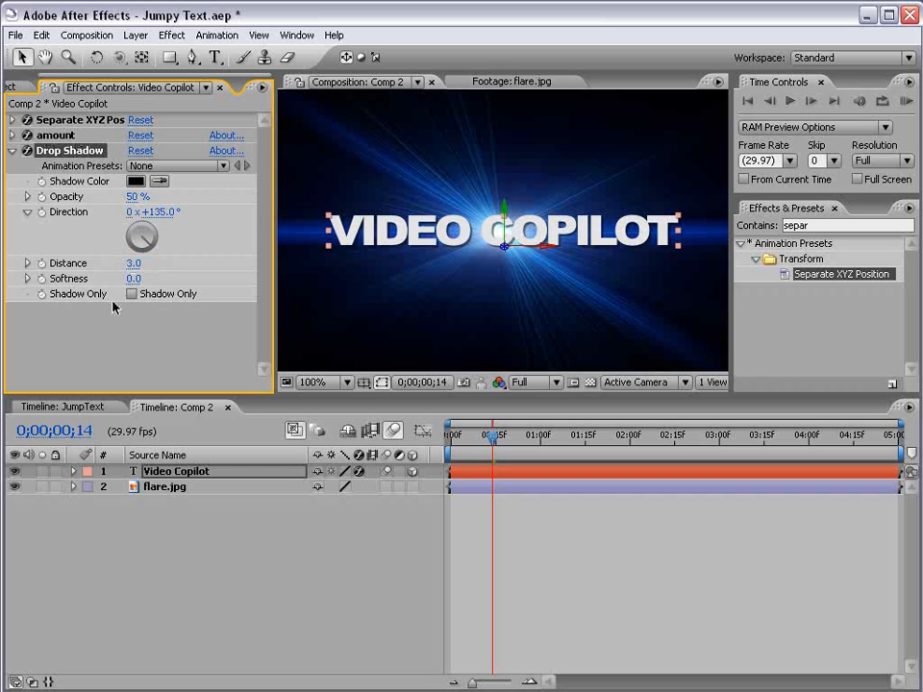
Step: Set the drop shadow's softness to 3 and its opacity to 74%
{"action": "left_click", "coordinate": [134, 278]}
{"action": "type", "text": "3"}
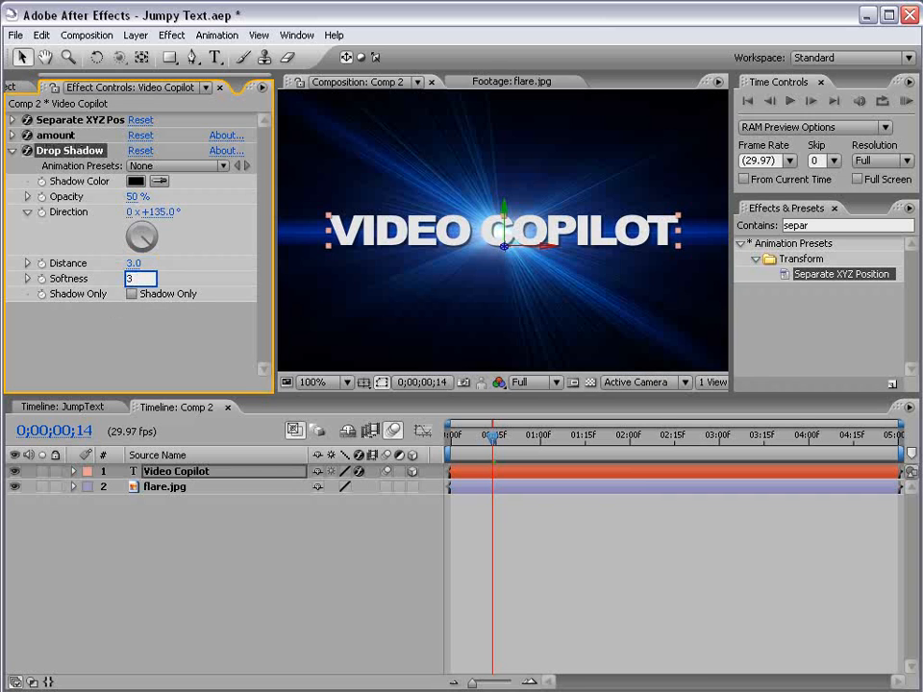
{"action": "key", "text": "Return"}
{"action": "left_click_drag", "start_coordinate": [129, 197], "coordinate": [187, 196]}
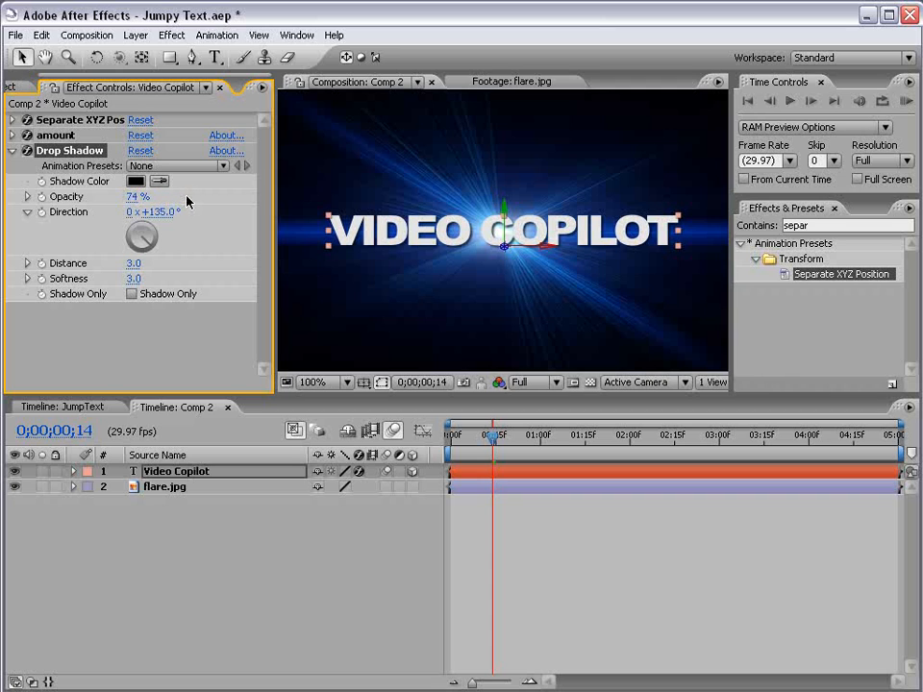
{"action": "left_click", "coordinate": [121, 340]}
Step: Duplicate the Drop Shadow effect and set the copy's softness to 25
{"action": "left_click", "coordinate": [76, 151]}
{"action": "left_click", "coordinate": [42, 35]}
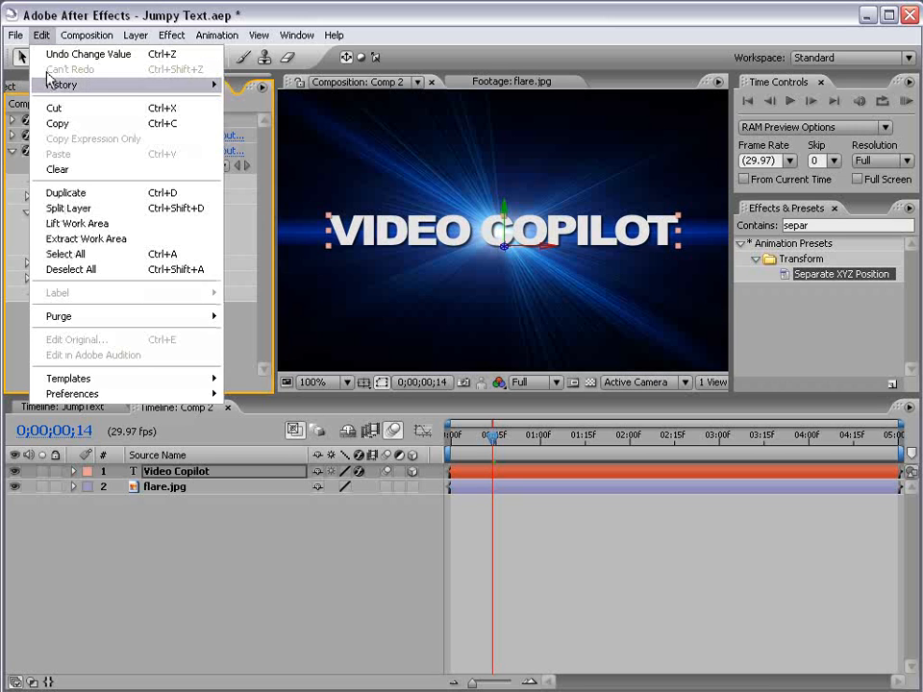
{"action": "left_click", "coordinate": [68, 192]}
{"action": "left_click_drag", "start_coordinate": [269, 263], "coordinate": [265, 200]}
{"action": "left_click", "coordinate": [12, 151]}
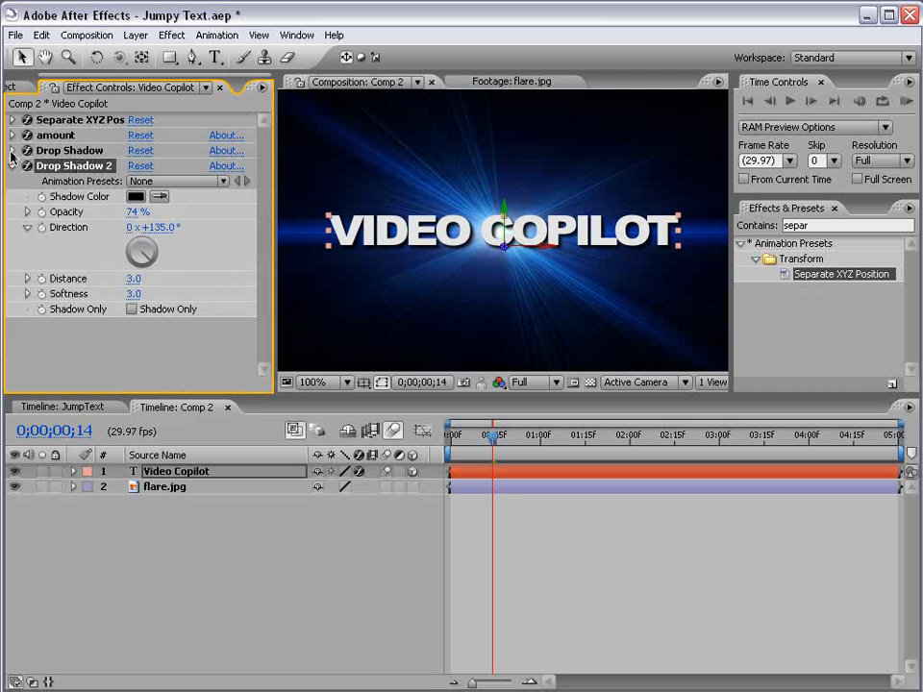
{"action": "left_click_drag", "start_coordinate": [134, 293], "coordinate": [157, 297]}
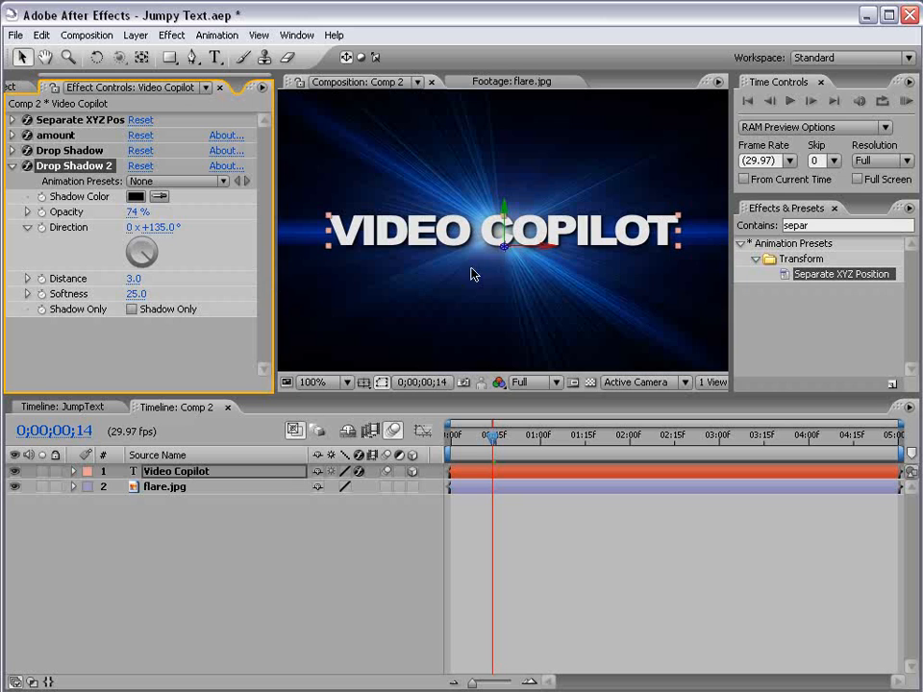
Step: Inspect the shadowed text up close and scrub to 0;00;00;22 to check it over the flare
{"action": "key", "text": "period"}
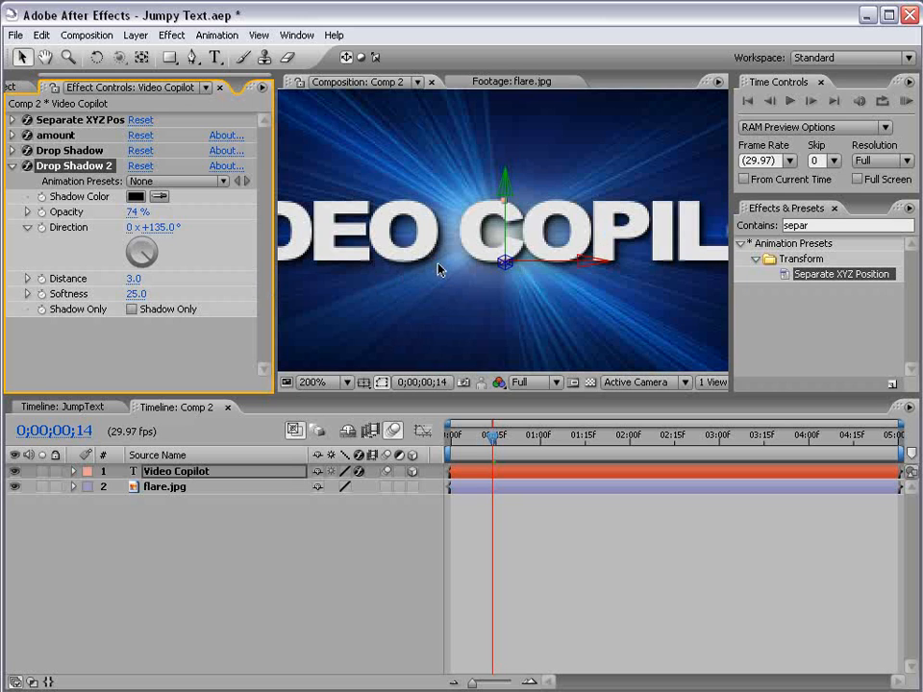
{"action": "key", "text": "comma"}
{"action": "left_click", "coordinate": [591, 564]}
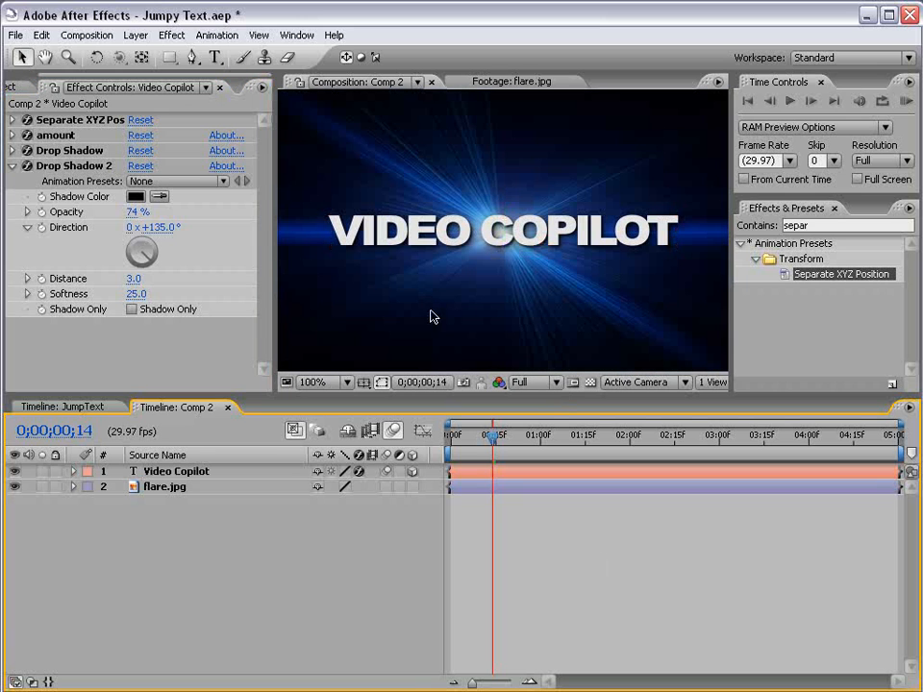
{"action": "left_click_drag", "start_coordinate": [461, 436], "coordinate": [516, 435]}
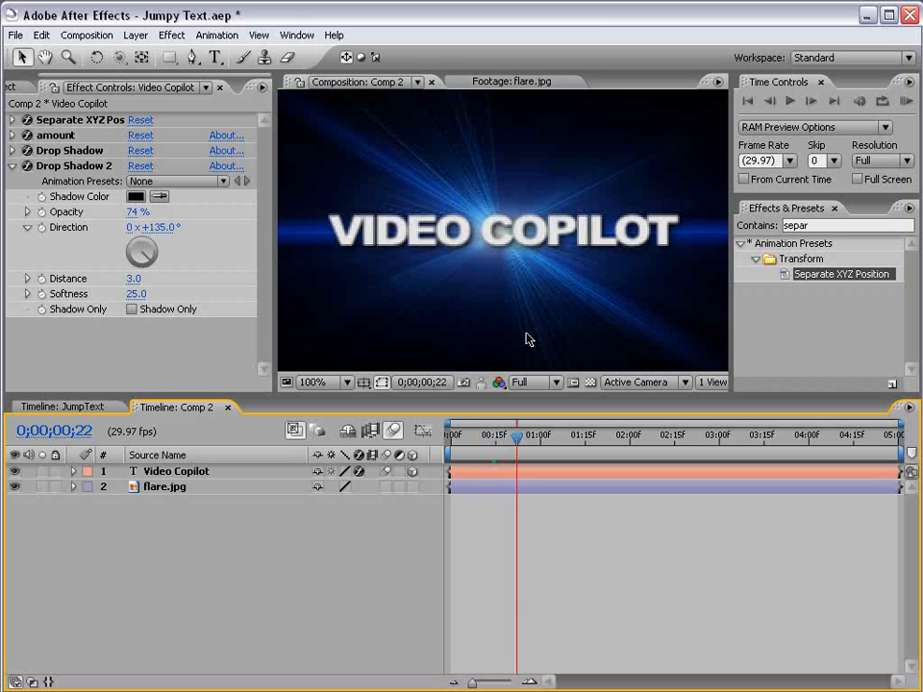
{"action": "key", "text": "comma"}
Step: Add a new adjustment layer above the text and flare layers in Comp 2
{"action": "left_click", "coordinate": [164, 490]}
{"action": "scroll", "coordinate": [445, 285], "scroll_direction": "up", "scroll_amount": 2}
{"action": "scroll", "coordinate": [445, 284], "scroll_direction": "down", "scroll_amount": 2}
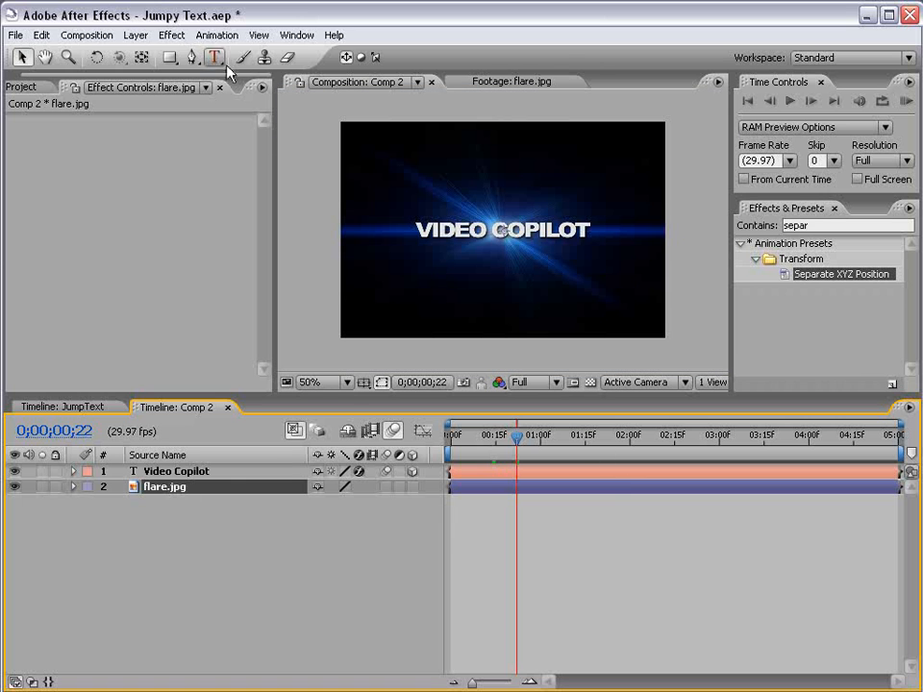
{"action": "left_click", "coordinate": [136, 34]}
{"action": "mouse_move", "coordinate": [139, 54]}
{"action": "left_click", "coordinate": [394, 132]}
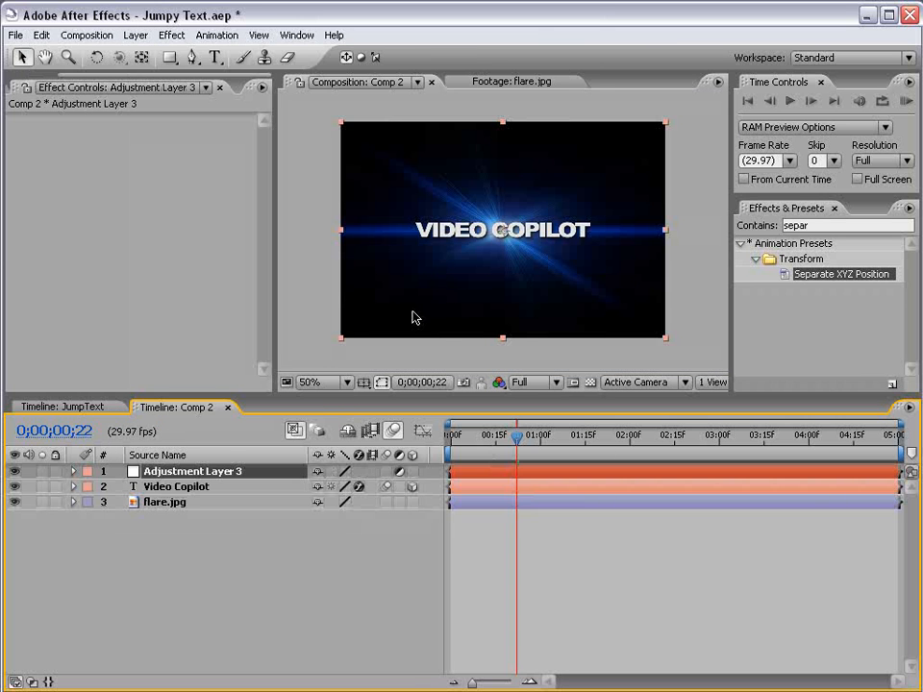
Step: Move the adjustment layer between the text and the flare, and brighten it with a Curves effect whose RGB midpoint is raised
{"action": "left_click_drag", "start_coordinate": [168, 500], "coordinate": [157, 500]}
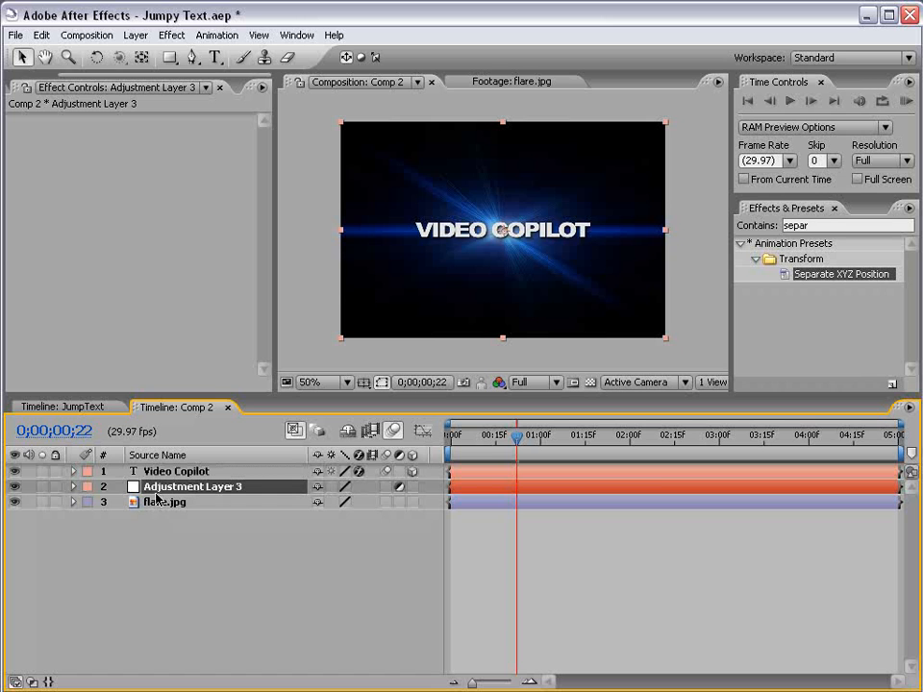
{"action": "left_click", "coordinate": [173, 34]}
{"action": "mouse_move", "coordinate": [231, 221]}
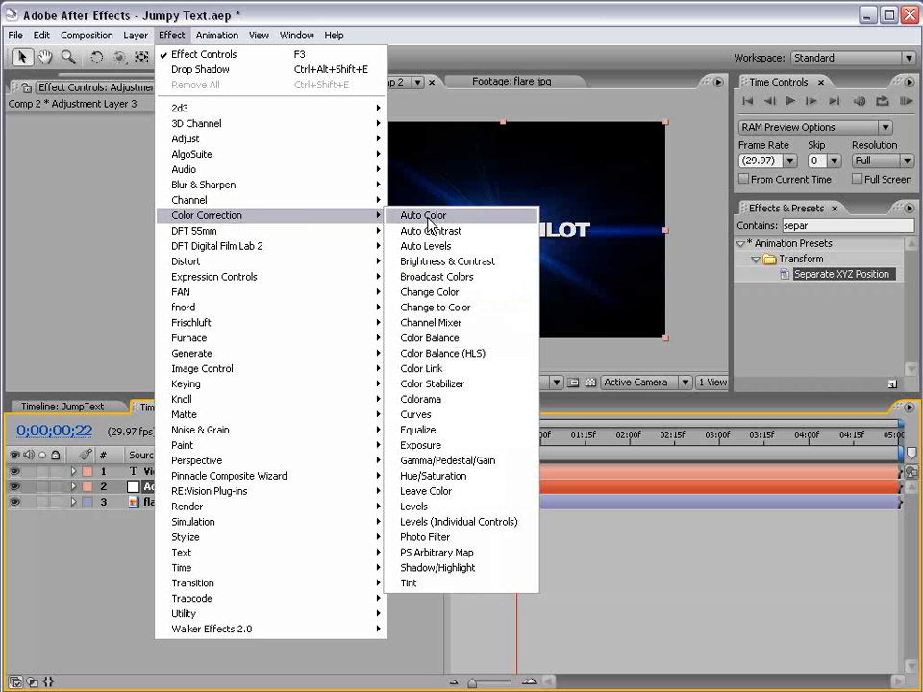
{"action": "left_click", "coordinate": [454, 423]}
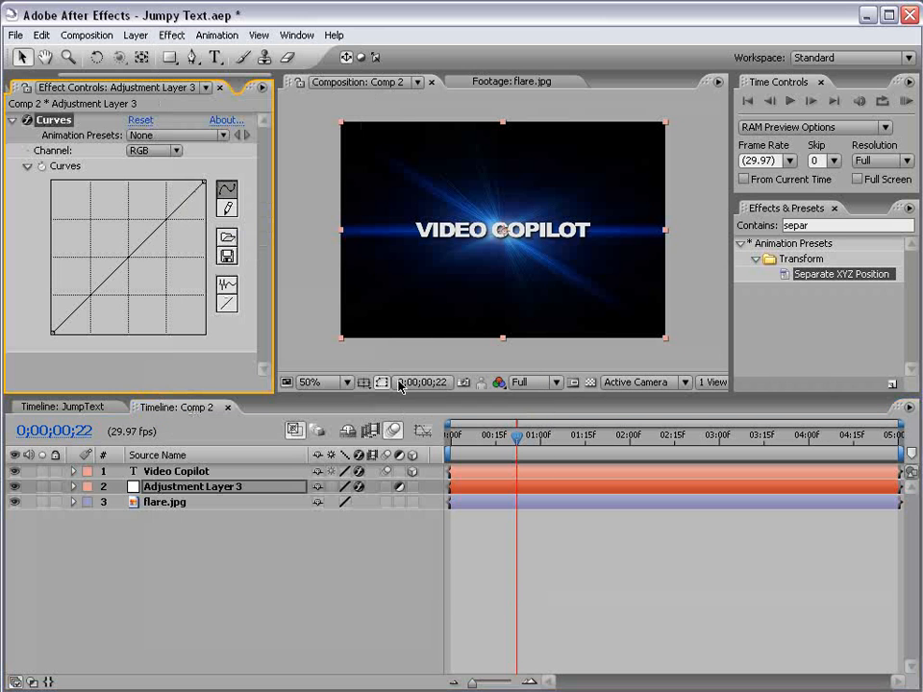
{"action": "left_click_drag", "start_coordinate": [136, 248], "coordinate": [103, 231]}
{"action": "left_click", "coordinate": [202, 574]}
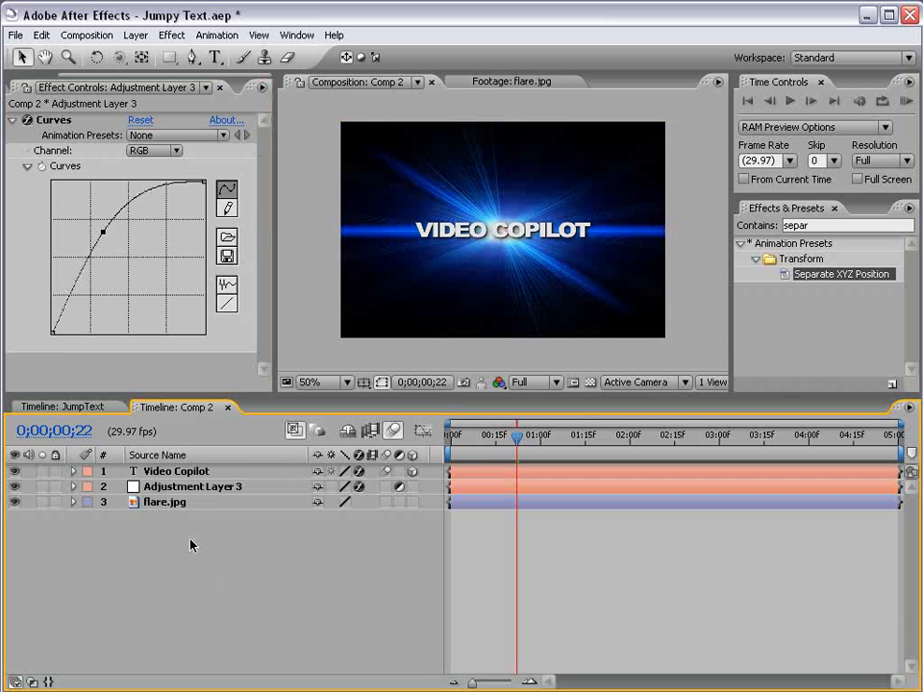
Step: Reveal the adjustment layer's opacity and set it to 50%
{"action": "left_click", "coordinate": [172, 487]}
{"action": "key", "text": "t"}
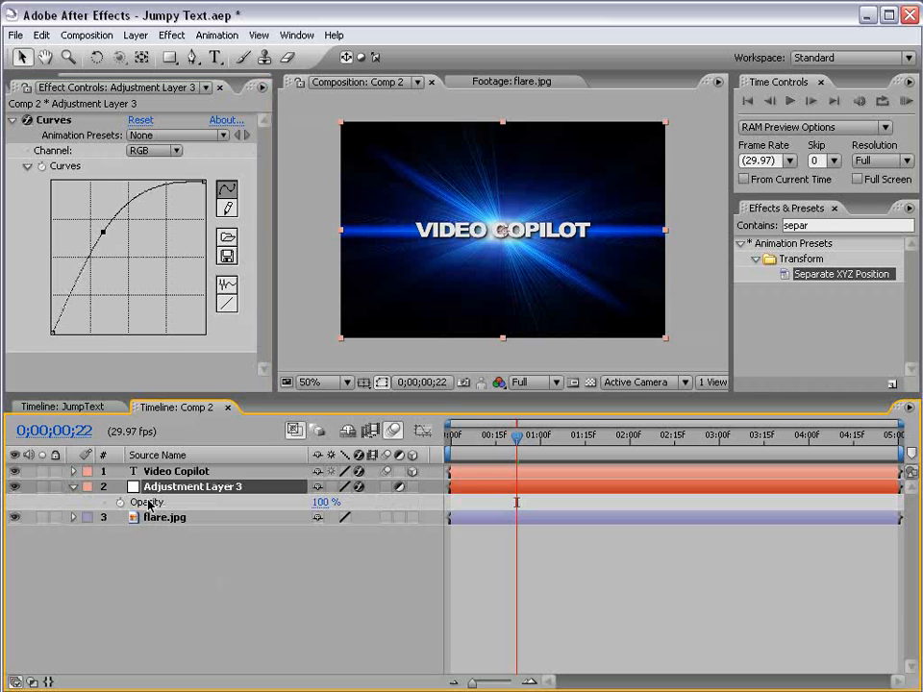
{"action": "left_click", "coordinate": [320, 502]}
{"action": "type", "text": "50"}
{"action": "key", "text": "Return"}
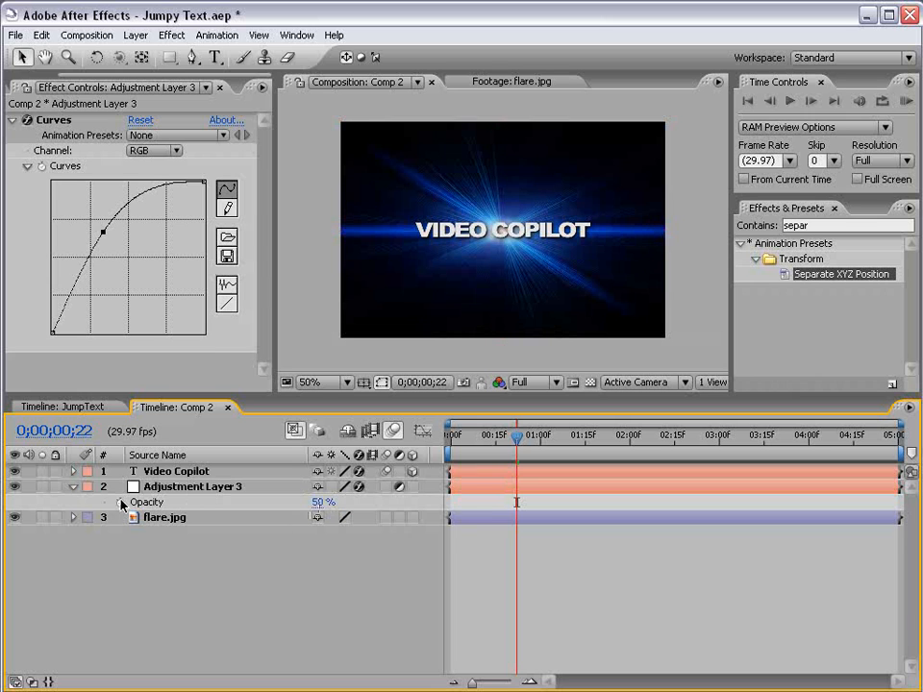
Step: Add the expression wiggle(5,50) to the adjustment layer's opacity and scrub to 0;00;02;27 to check the flicker
{"action": "left_click", "coordinate": [121, 502], "text": "alt"}
{"action": "key", "text": "BackSpace"}
{"action": "type", "text": "wiggle(5,50"}
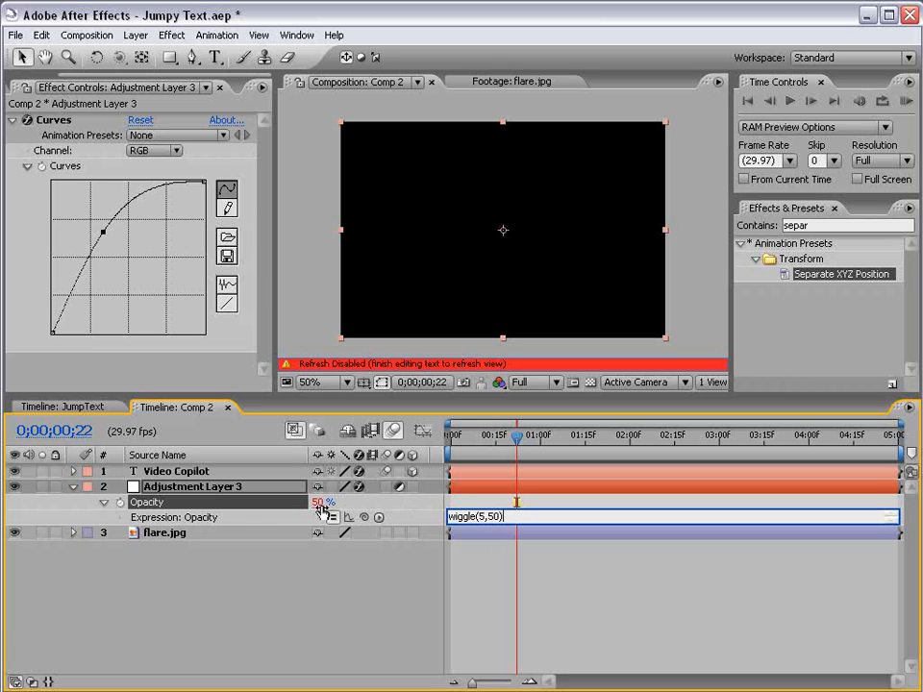
{"action": "left_click", "coordinate": [494, 550]}
{"action": "left_click_drag", "start_coordinate": [517, 435], "coordinate": [711, 450]}
{"action": "left_click", "coordinate": [74, 487]}
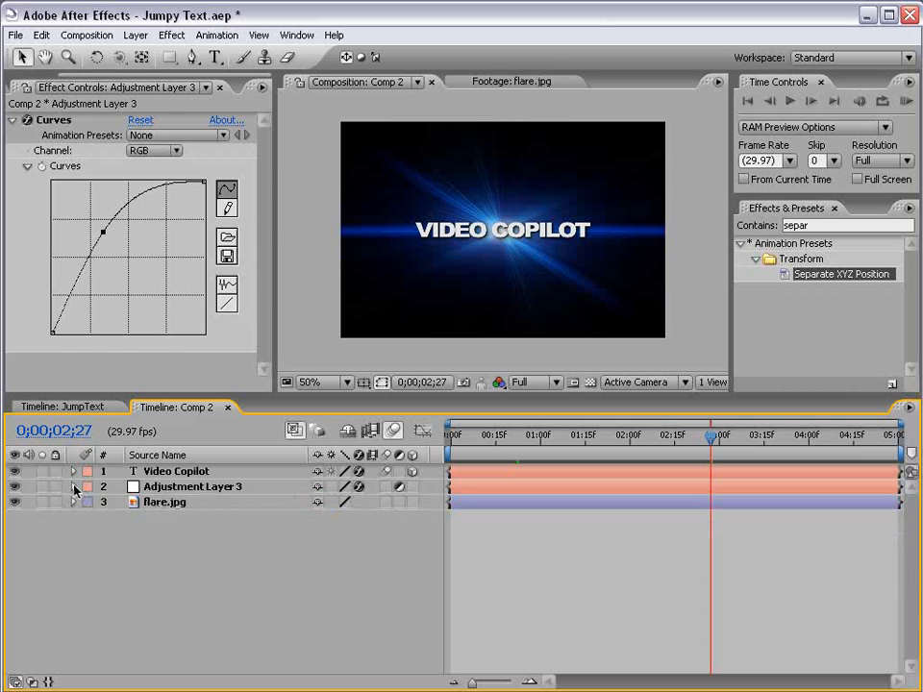
Step: Add the expression wiggle(5,20) to the flare.jpg layer's scale and preview the result
{"action": "left_click", "coordinate": [149, 502]}
{"action": "key", "text": "s"}
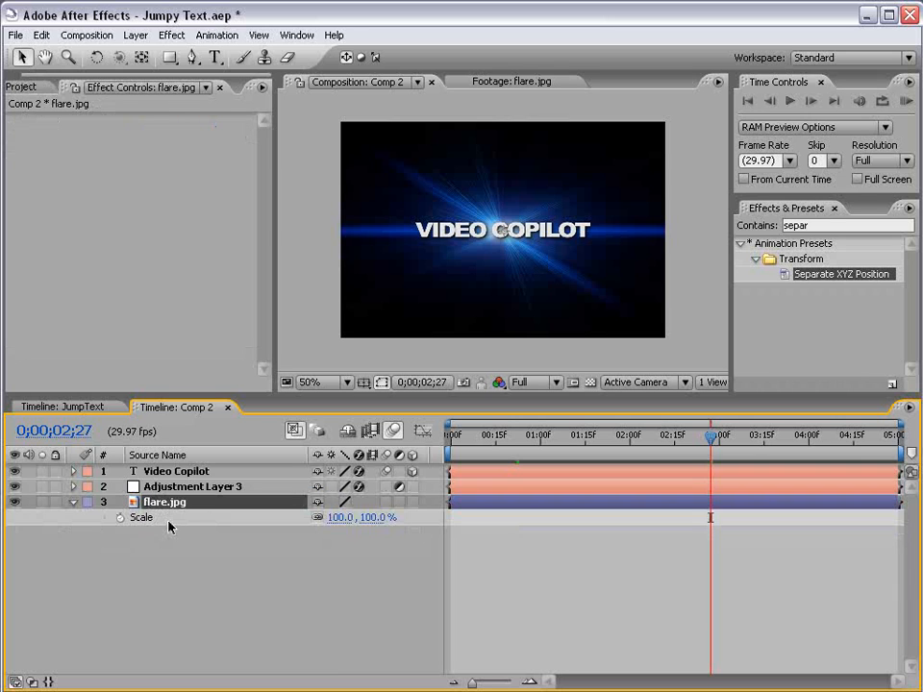
{"action": "left_click", "coordinate": [119, 517], "text": "alt"}
{"action": "type", "text": "wiggle("}
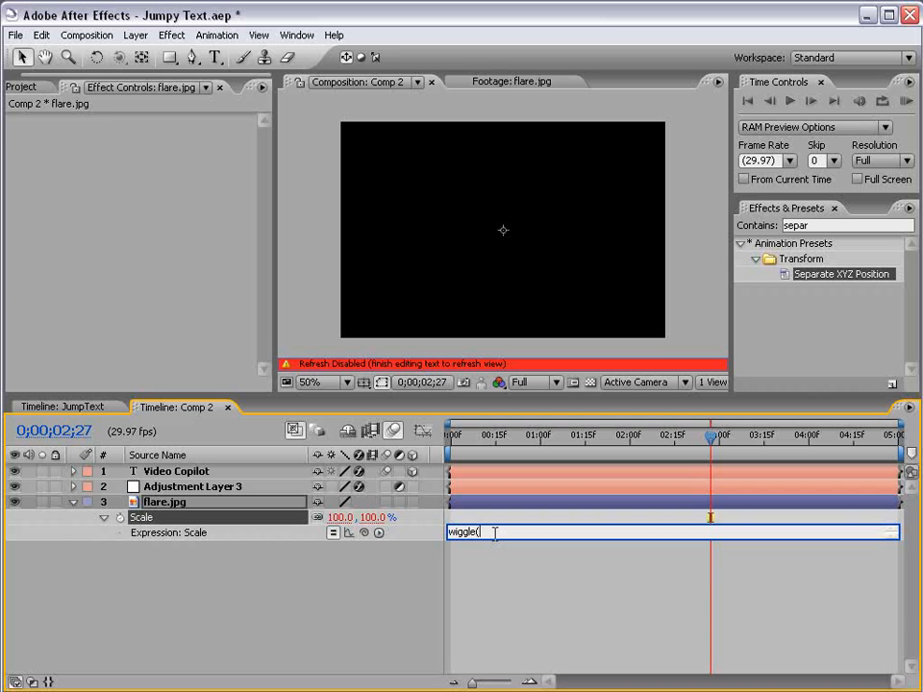
{"action": "type", "text": "5,20"}
{"action": "left_click", "coordinate": [700, 587]}
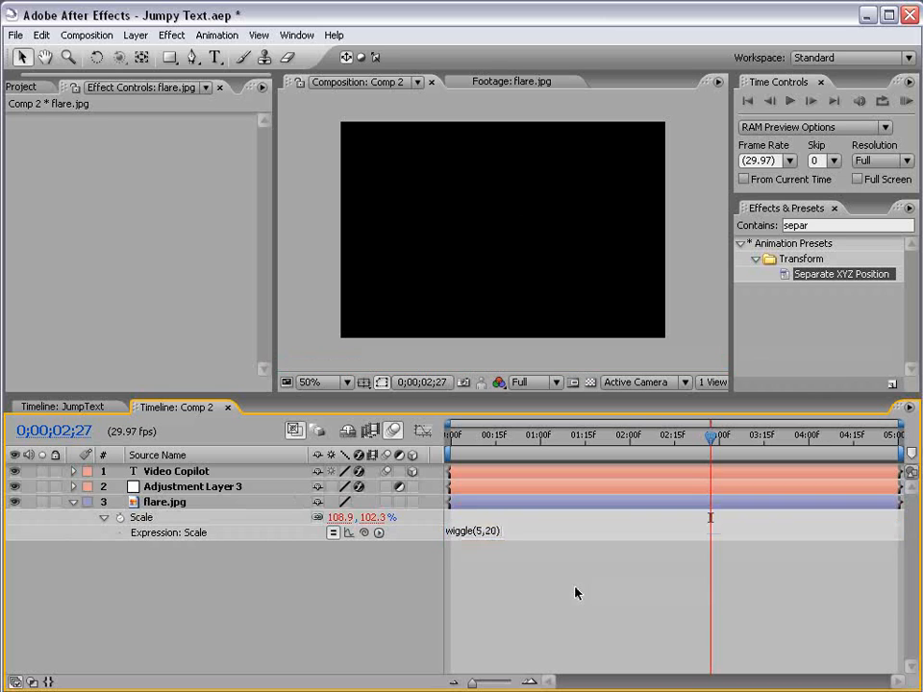
{"action": "key", "text": "KP_0"}
{"action": "left_click_drag", "start_coordinate": [573, 437], "coordinate": [652, 440]}
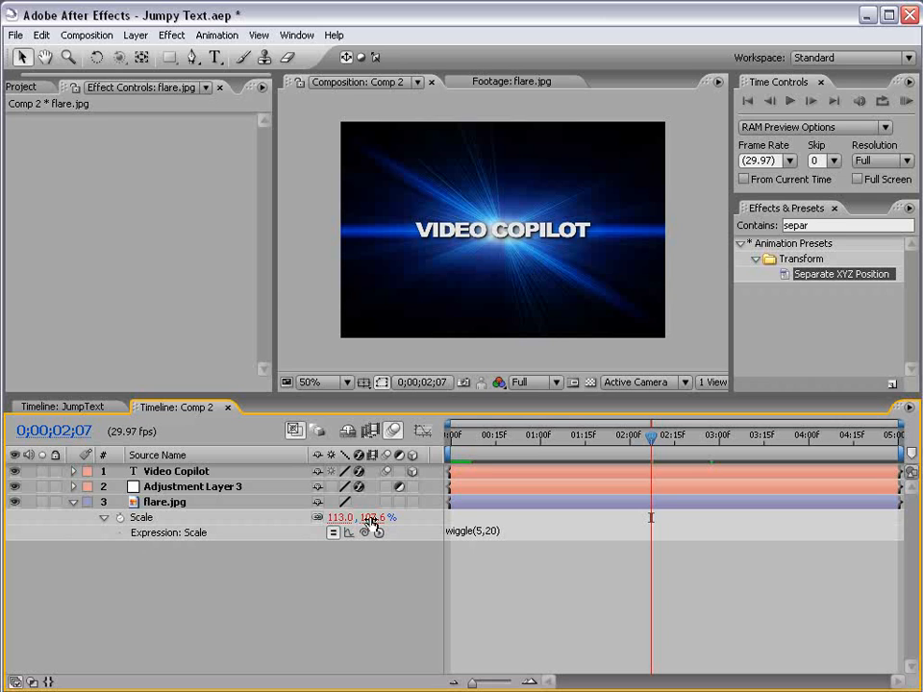
Step: Rewrite the flare's scale expression as s=wiggle(5,20)[0]; followed by [s,s] on a second line, and preview the uniform scaling
{"action": "left_click", "coordinate": [486, 534]}
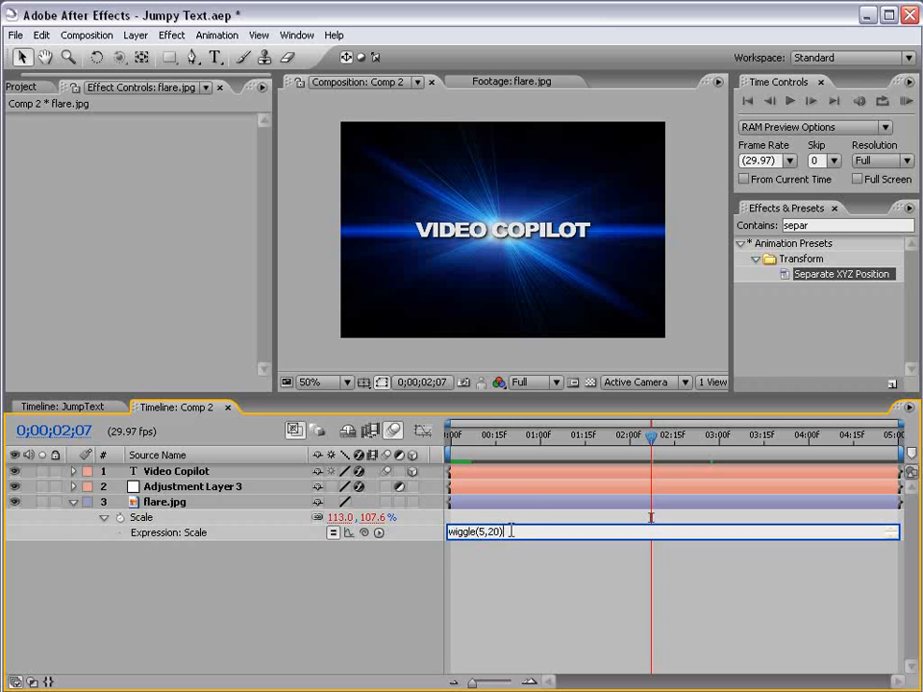
{"action": "left_click_drag", "start_coordinate": [456, 539], "coordinate": [458, 581]}
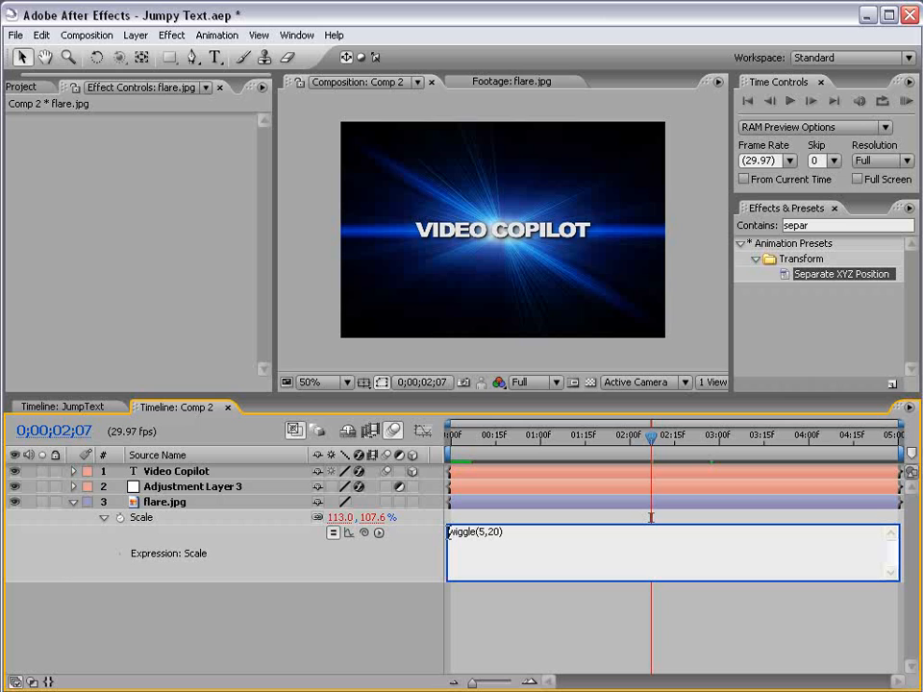
{"action": "left_click", "coordinate": [449, 532]}
{"action": "type", "text": "s="}
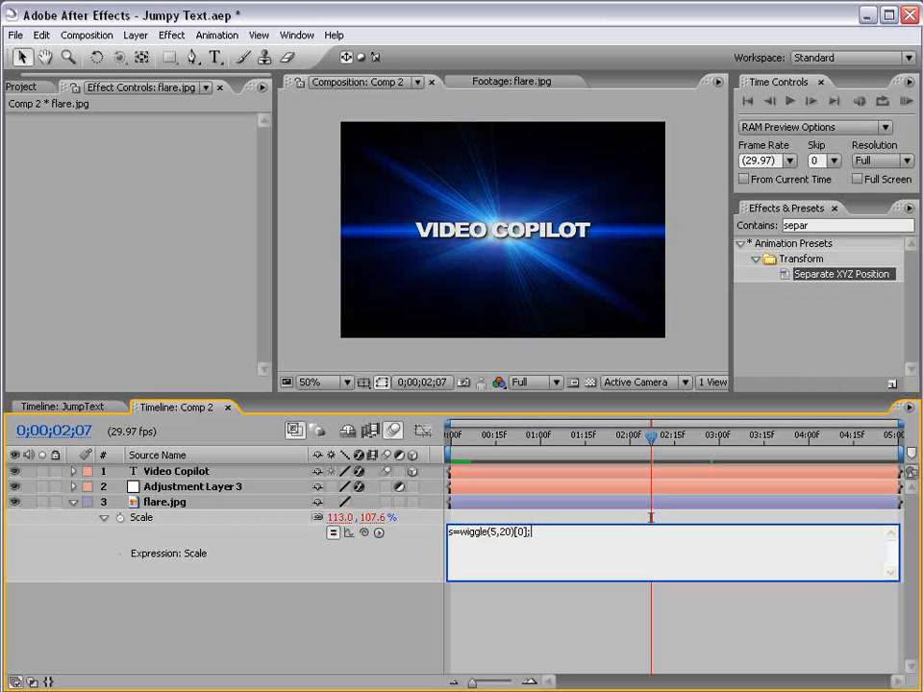
{"action": "key", "text": "Return"}
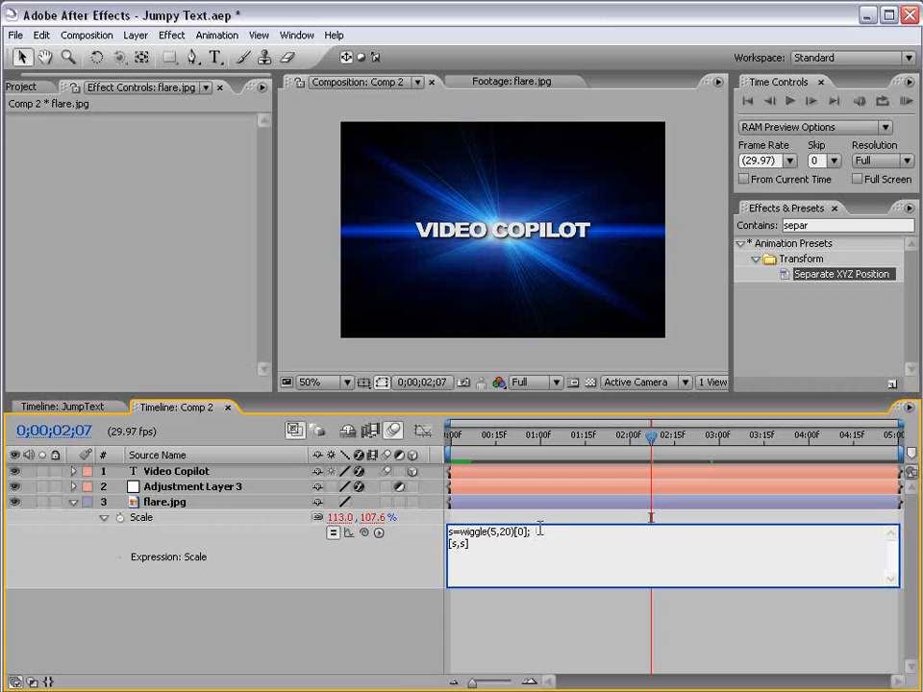
{"action": "left_click", "coordinate": [476, 611]}
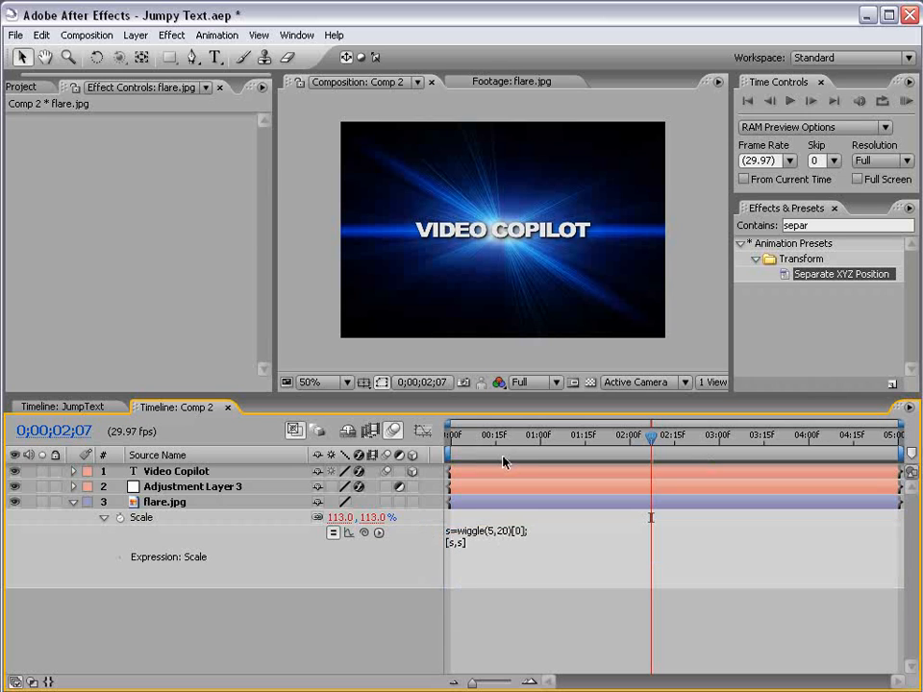
{"action": "key", "text": "KP_0"}
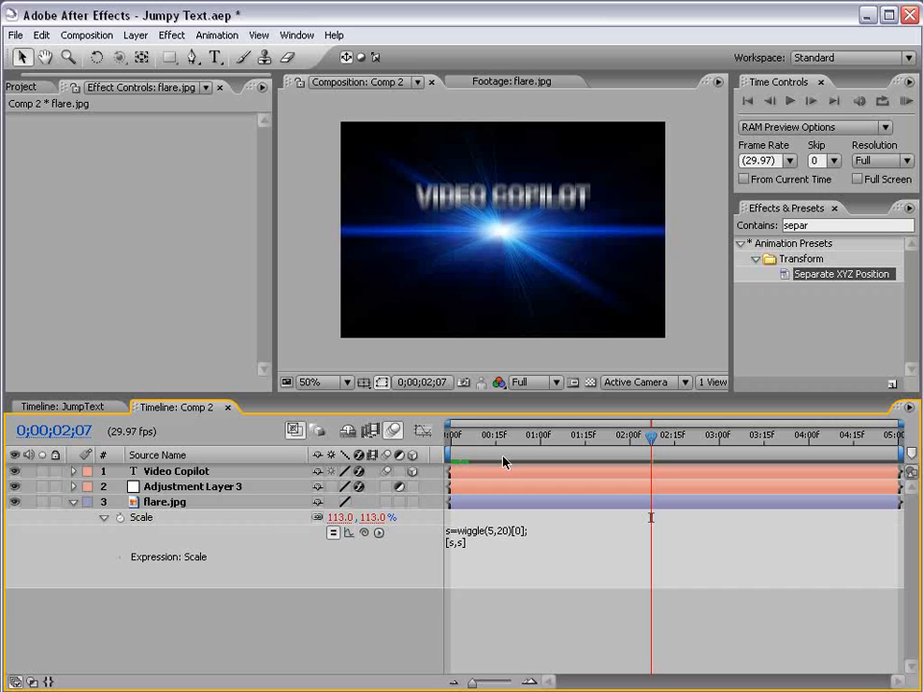
Step: Increase the wiggle amount in the flare's scale expression to 40 and preview the animation
{"action": "left_click", "coordinate": [472, 535]}
{"action": "double_click", "coordinate": [505, 531]}
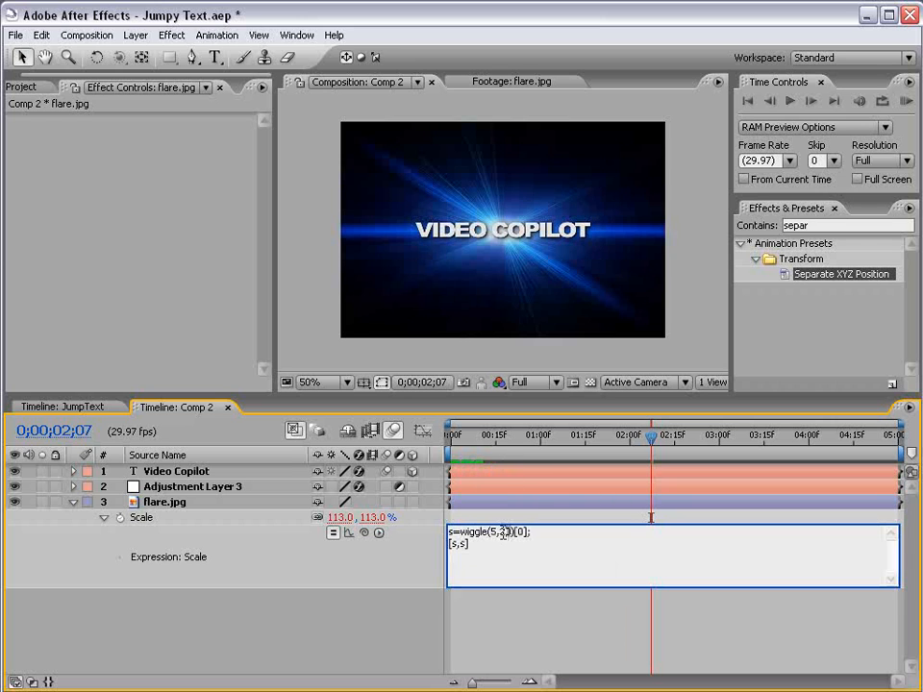
{"action": "type", "text": "40"}
{"action": "key", "text": "KP_Enter"}
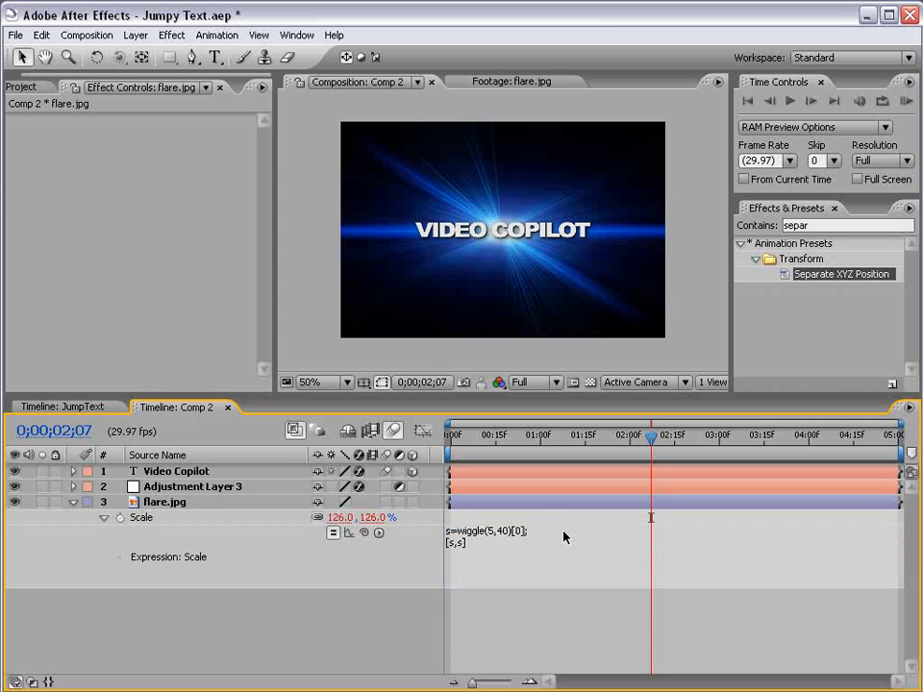
{"action": "key", "text": "KP_0"}
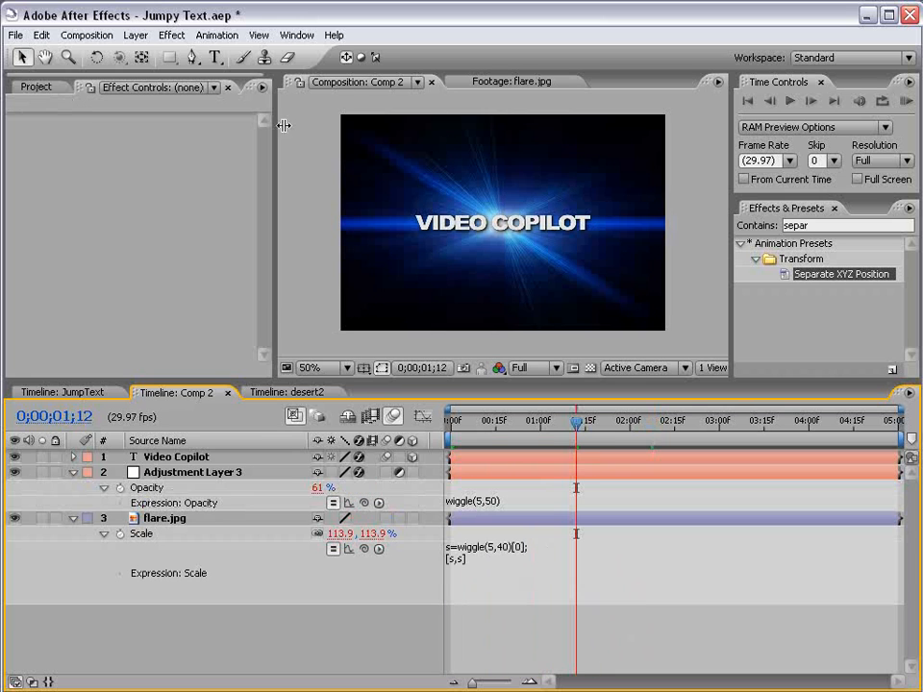
Step: Examine the slider-driven X position wiggle in the desert2 composition up to 0;00;00;19, and return to Comp 2
{"action": "left_click", "coordinate": [286, 392]}
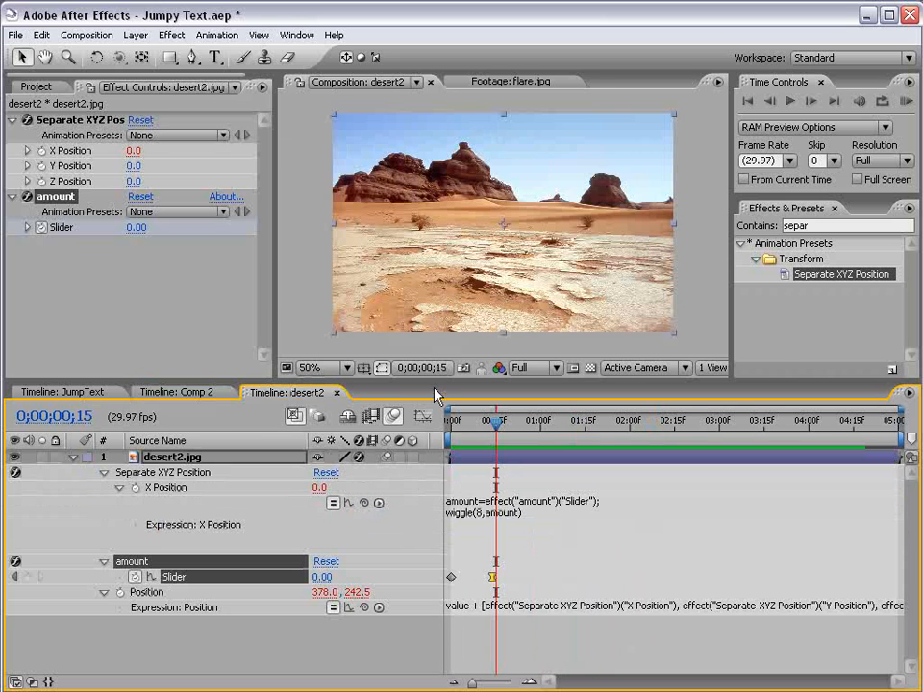
{"action": "mouse_move", "coordinate": [495, 421]}
{"action": "left_mouse_down"}
{"action": "mouse_move", "coordinate": [479, 423]}
{"action": "mouse_move", "coordinate": [505, 423]}
{"action": "mouse_move", "coordinate": [463, 422]}
{"action": "mouse_move", "coordinate": [507, 423]}
{"action": "left_mouse_up"}
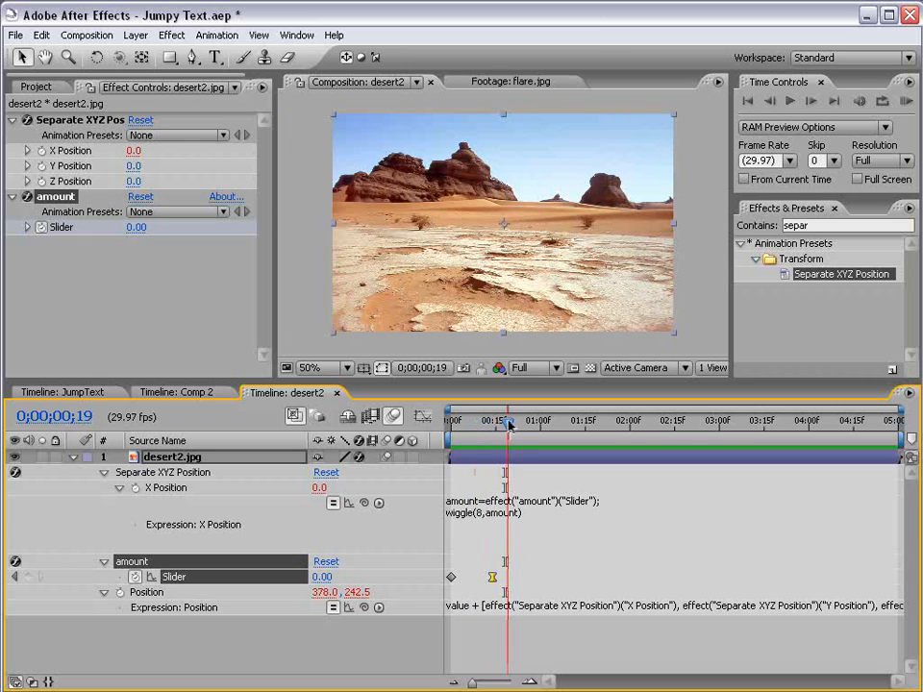
{"action": "left_click", "coordinate": [178, 392]}
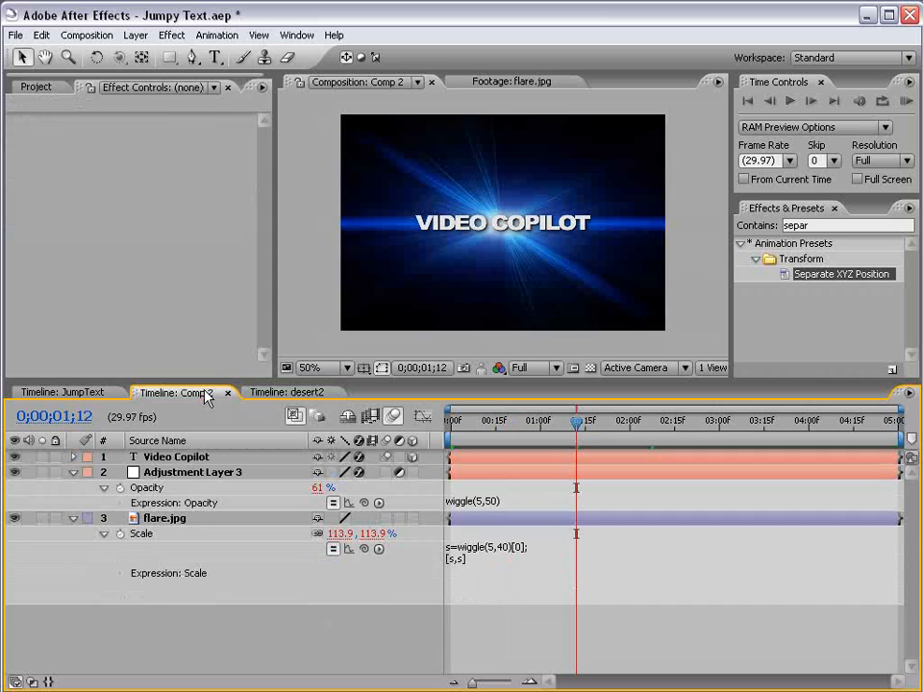